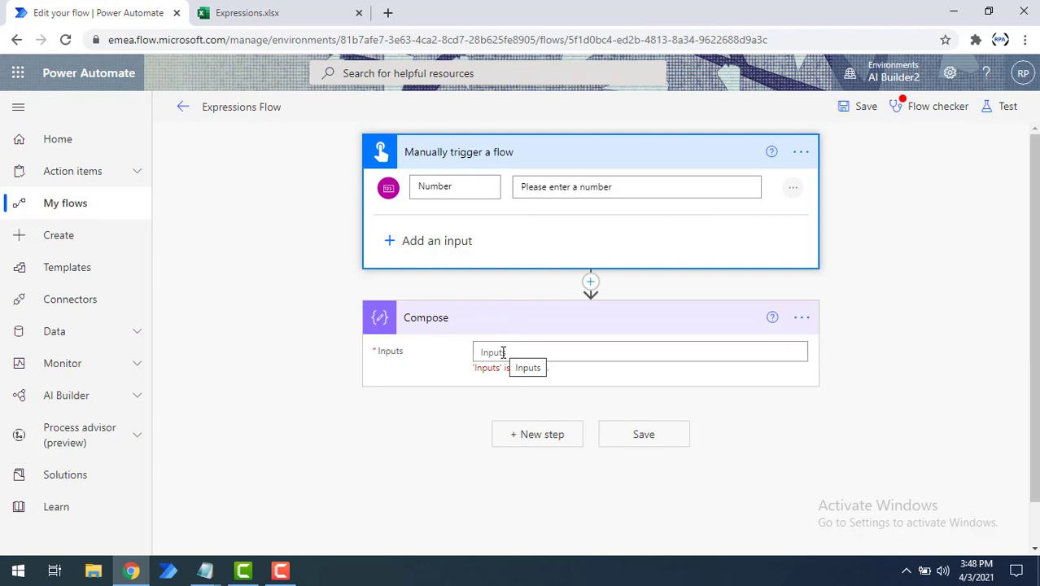
# Step: Set the Compose action's inputs to the expression bool(triggerBody()['number']), using the trigger's Number value, and save the flow
pyautogui.click(503, 351)
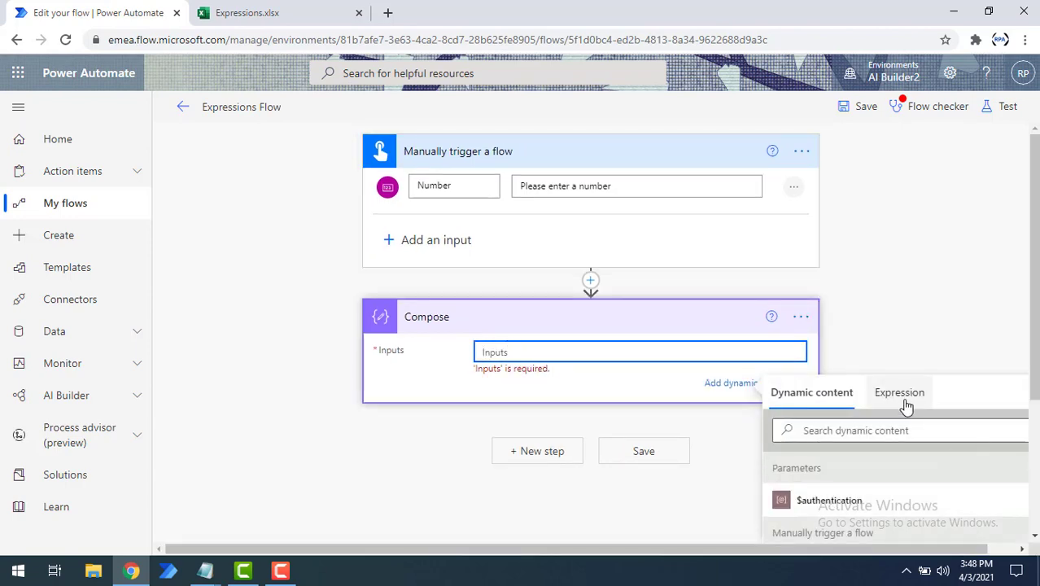
pyautogui.click(904, 399)
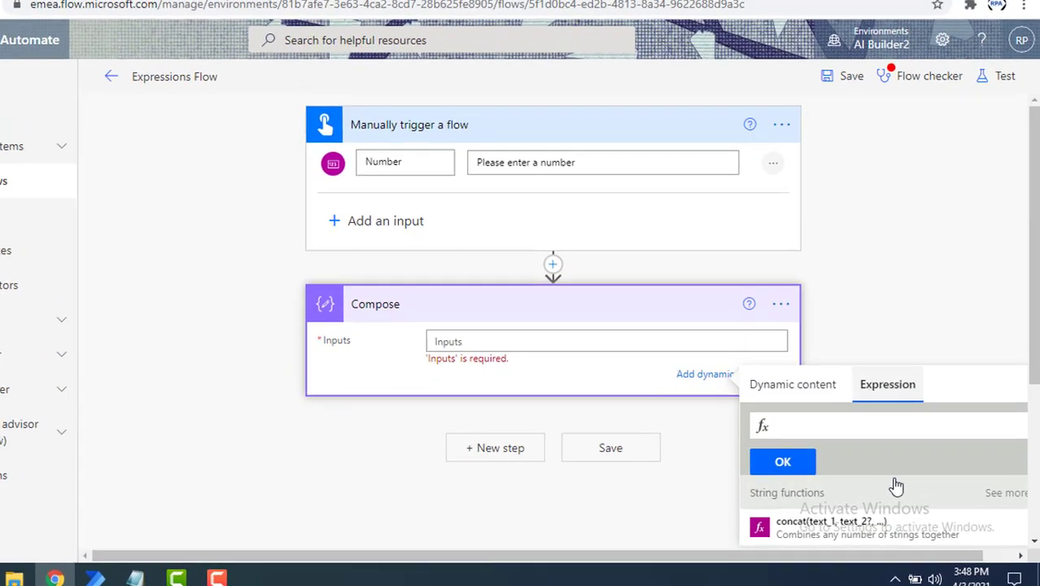
pyautogui.scroll(-10, 896, 486)
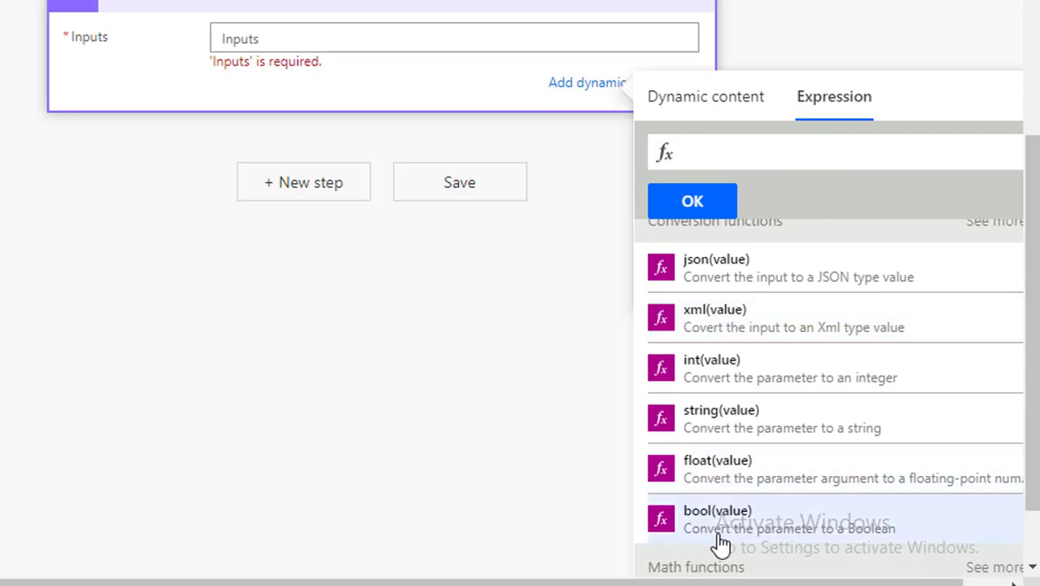
pyautogui.click(784, 528)
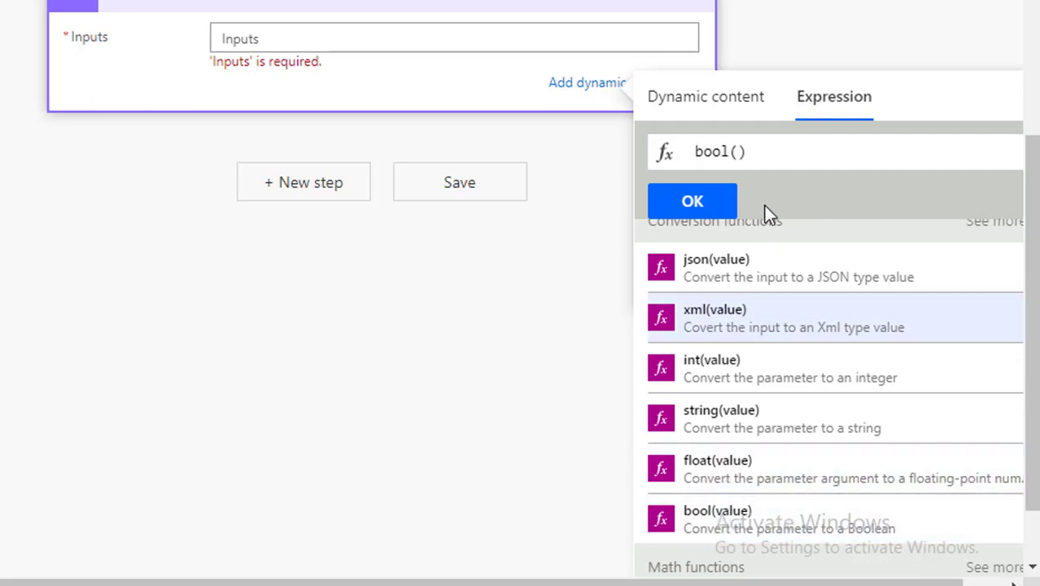
pyautogui.click(734, 111)
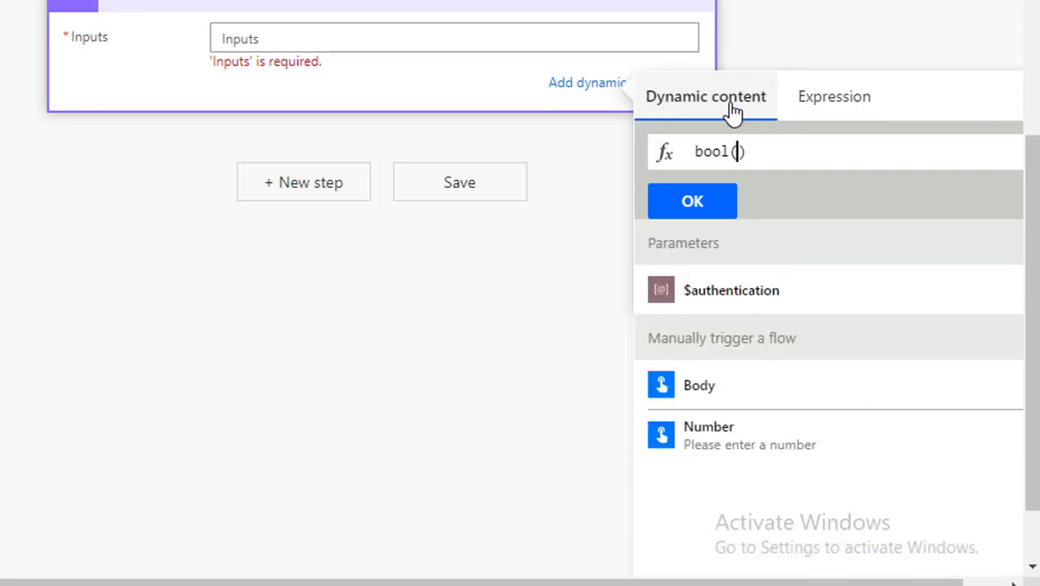
pyautogui.click(722, 437)
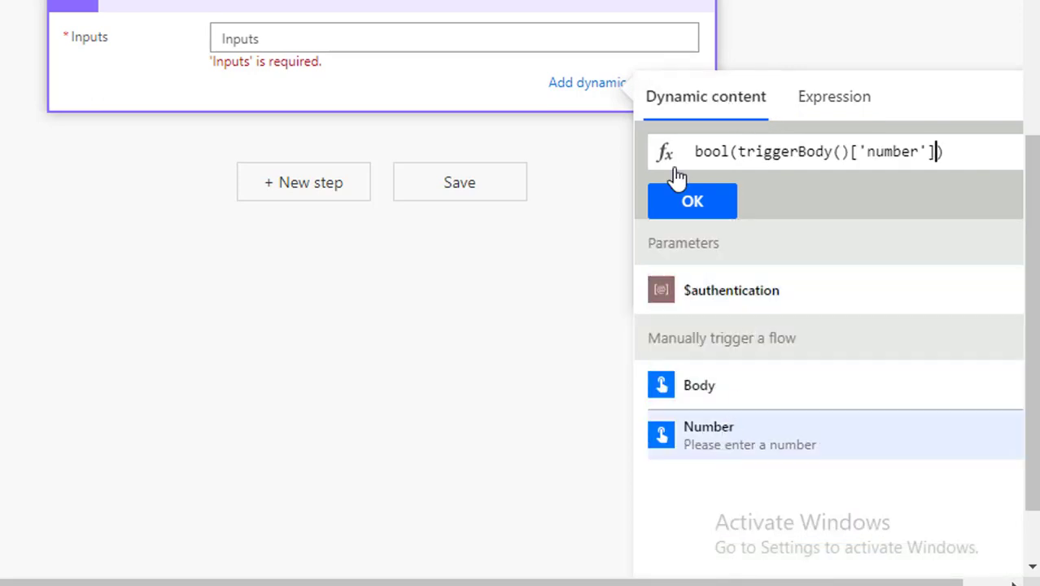
pyautogui.click(702, 208)
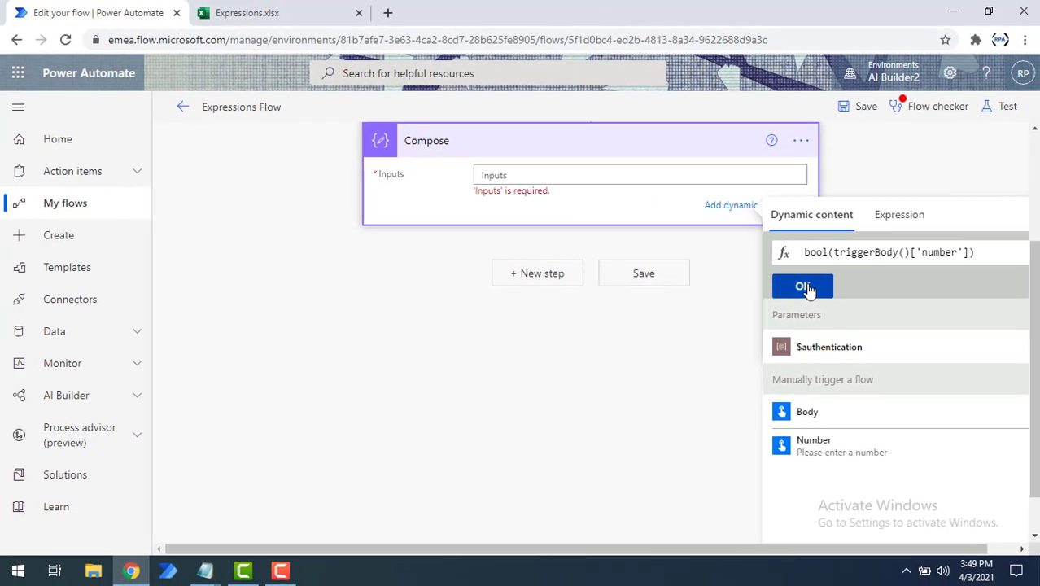
pyautogui.click(805, 287)
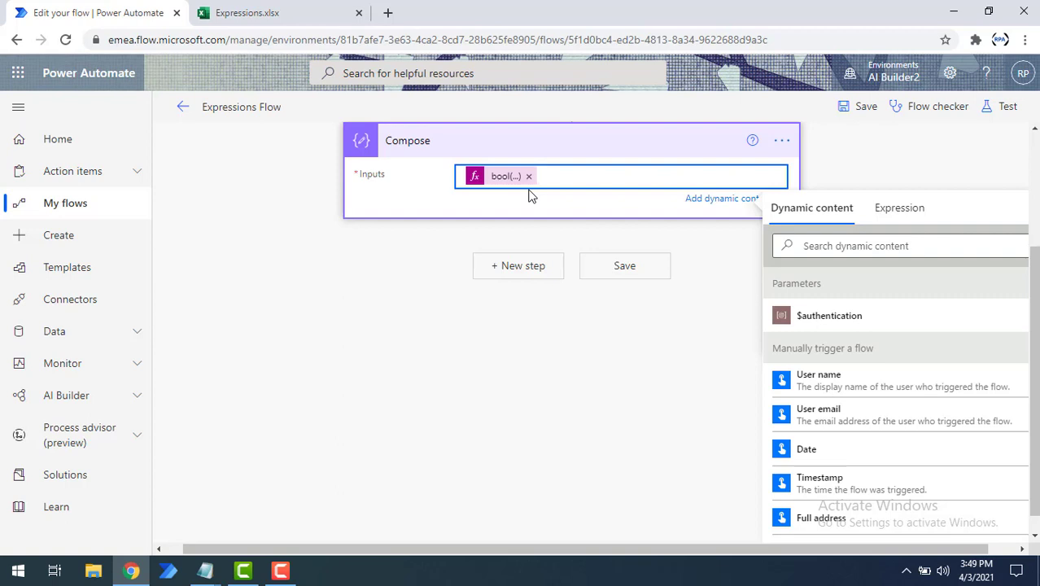
pyautogui.click(626, 267)
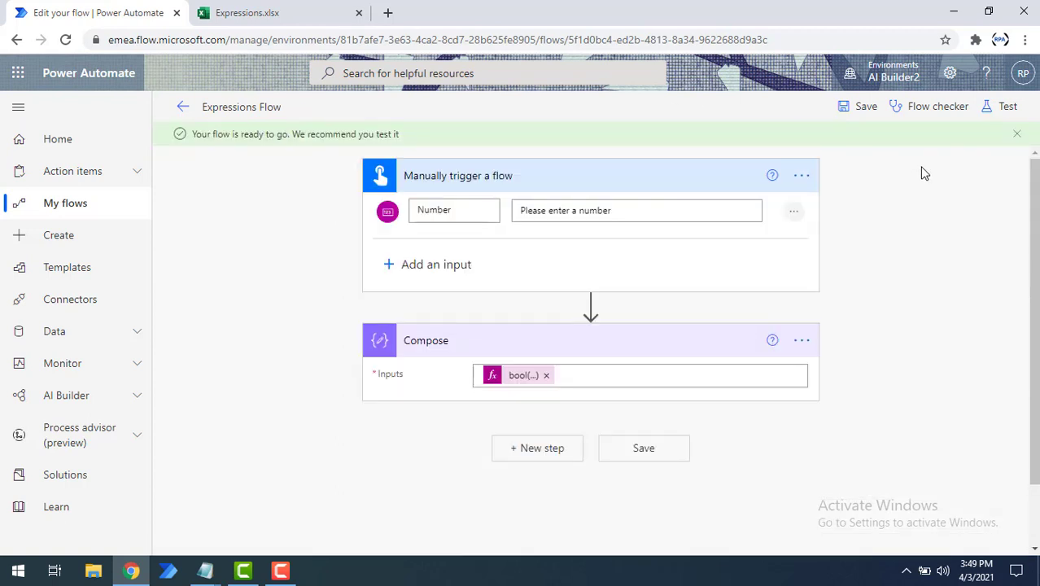
# Step: Test the flow manually, running it with 1 as the Number input
pyautogui.click(1009, 108)
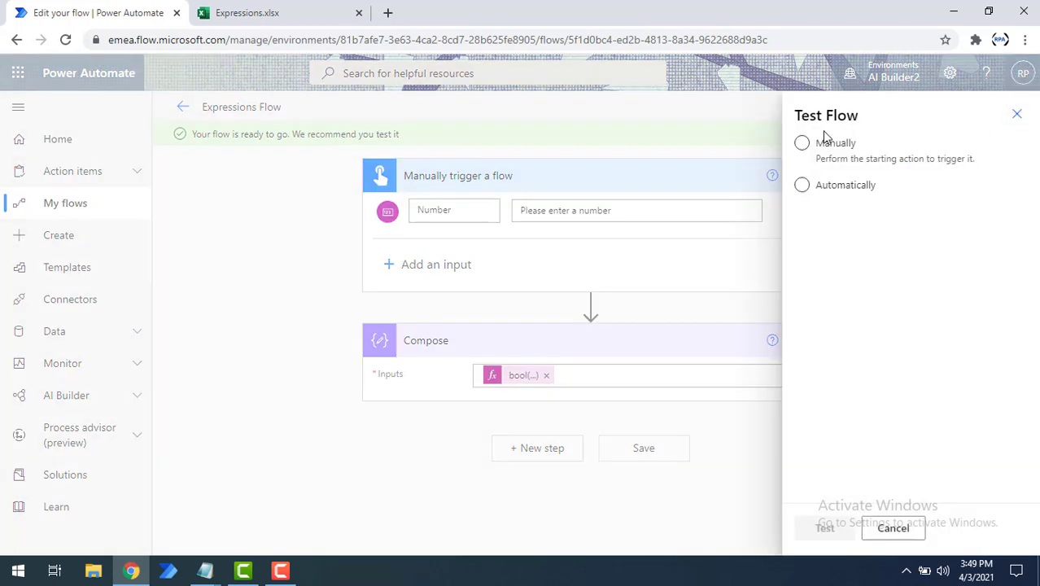
pyautogui.click(804, 144)
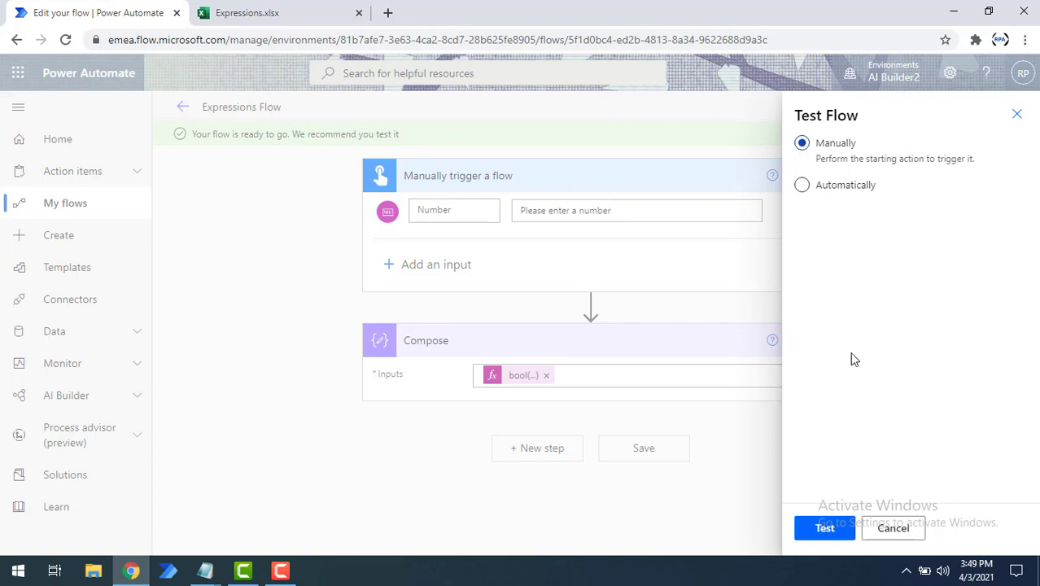
pyautogui.click(824, 529)
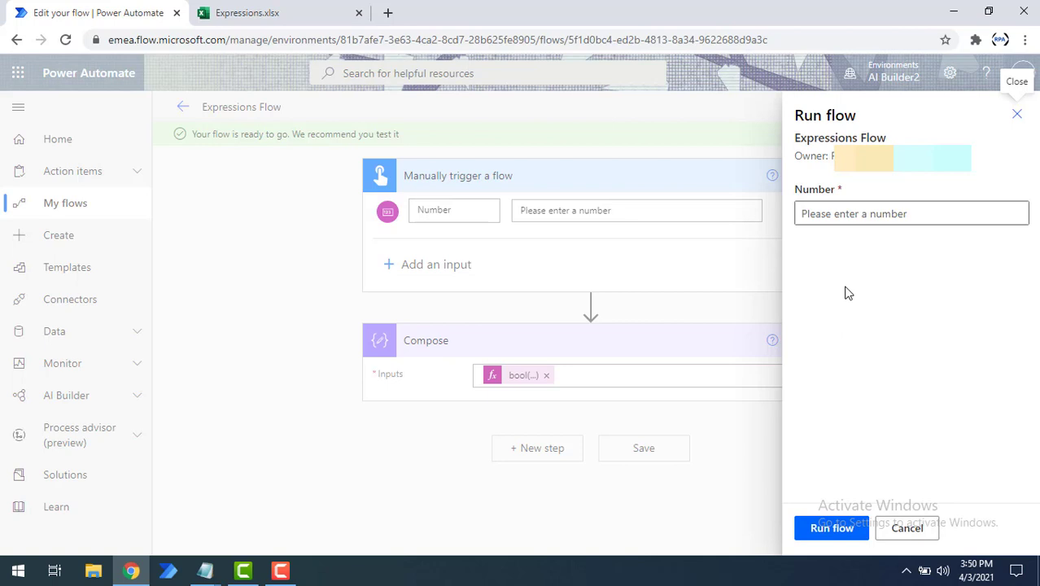
pyautogui.click(835, 212)
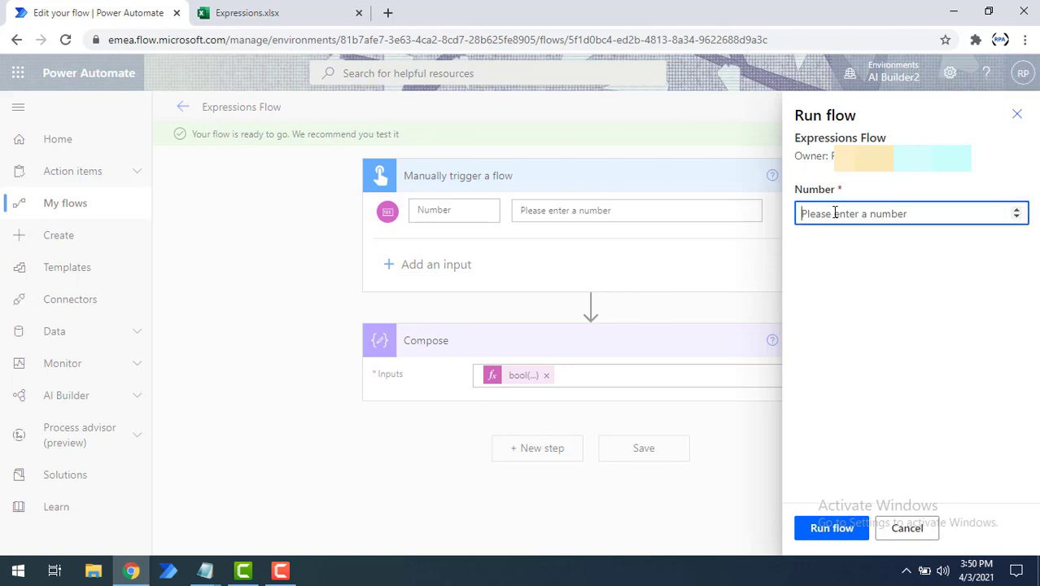
pyautogui.write('1')
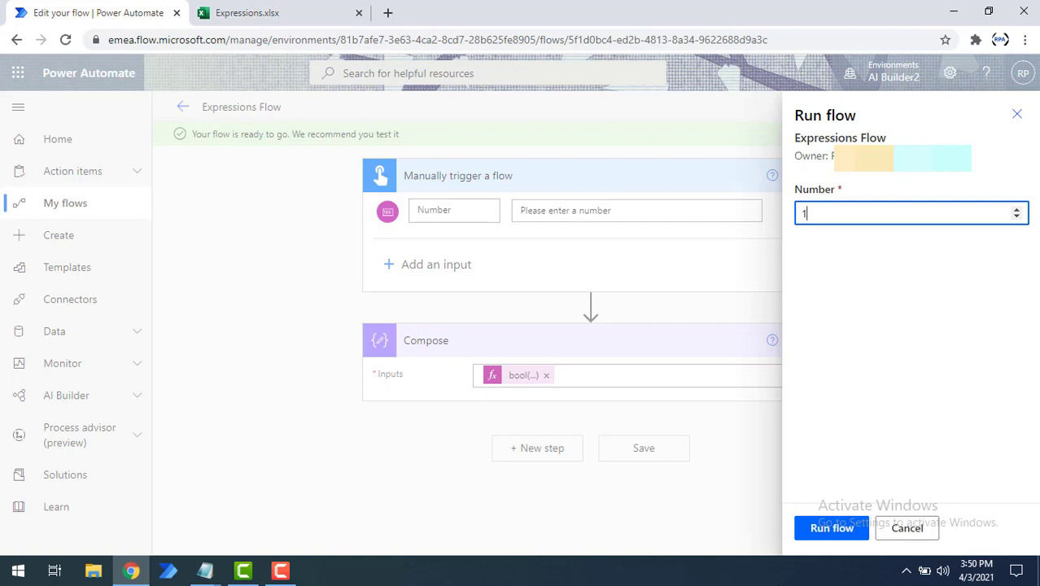
pyautogui.click(828, 529)
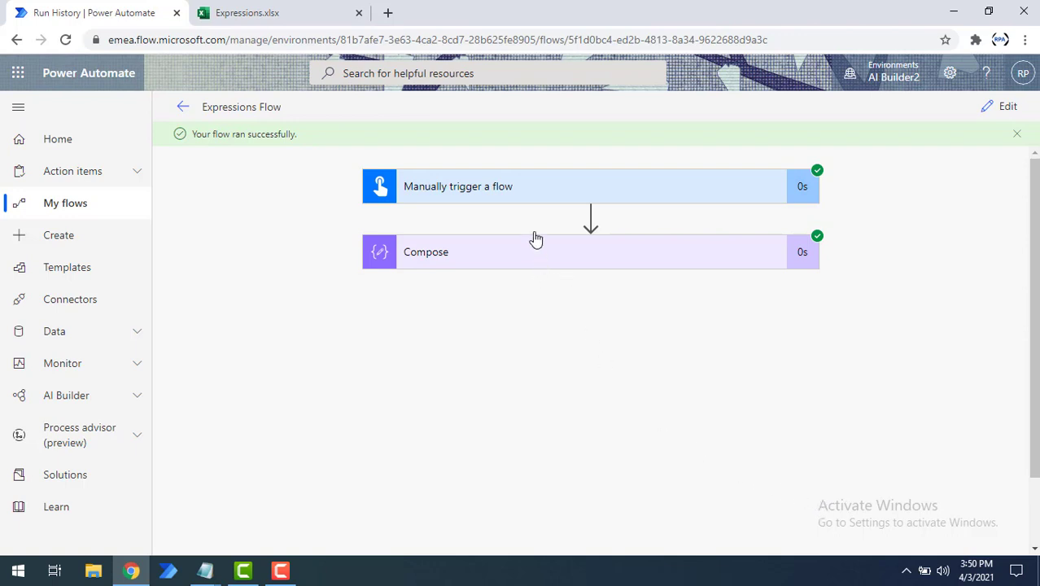
# Step: Examine the run details, comparing the trigger's Number output with the Compose action's inputs and outputs
pyautogui.click(510, 259)
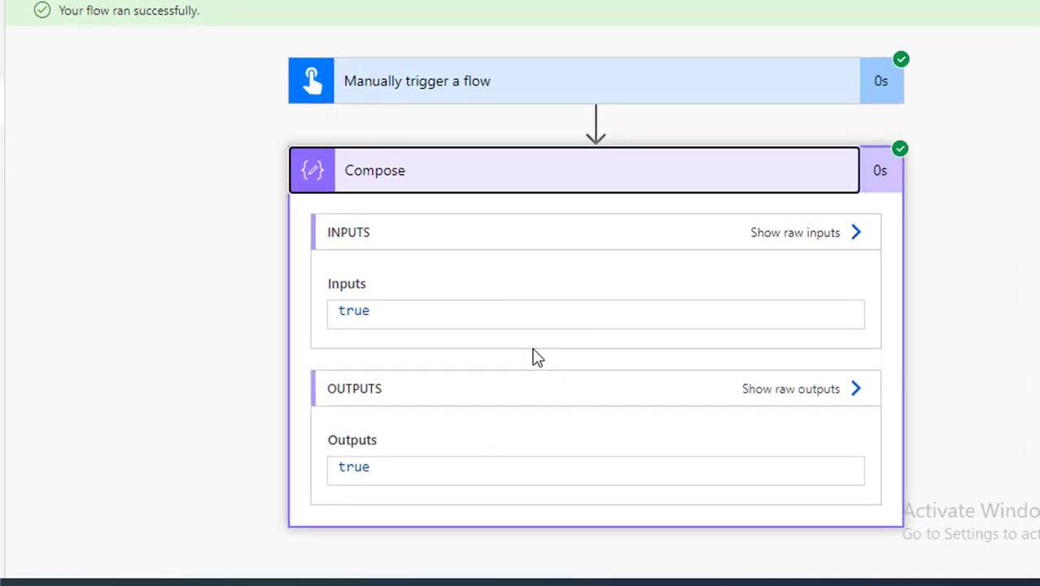
pyautogui.click(459, 86)
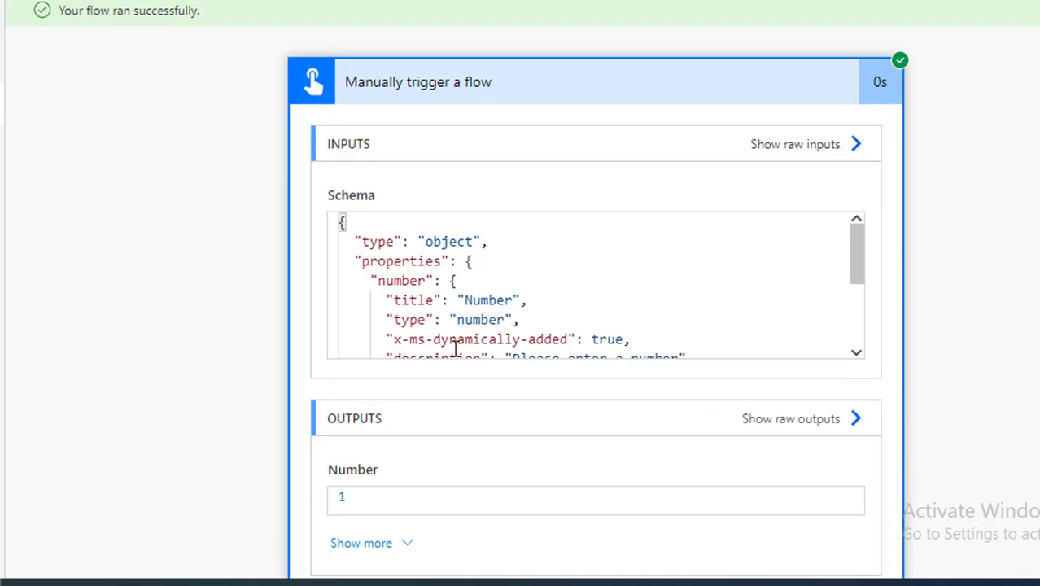
pyautogui.click(448, 299)
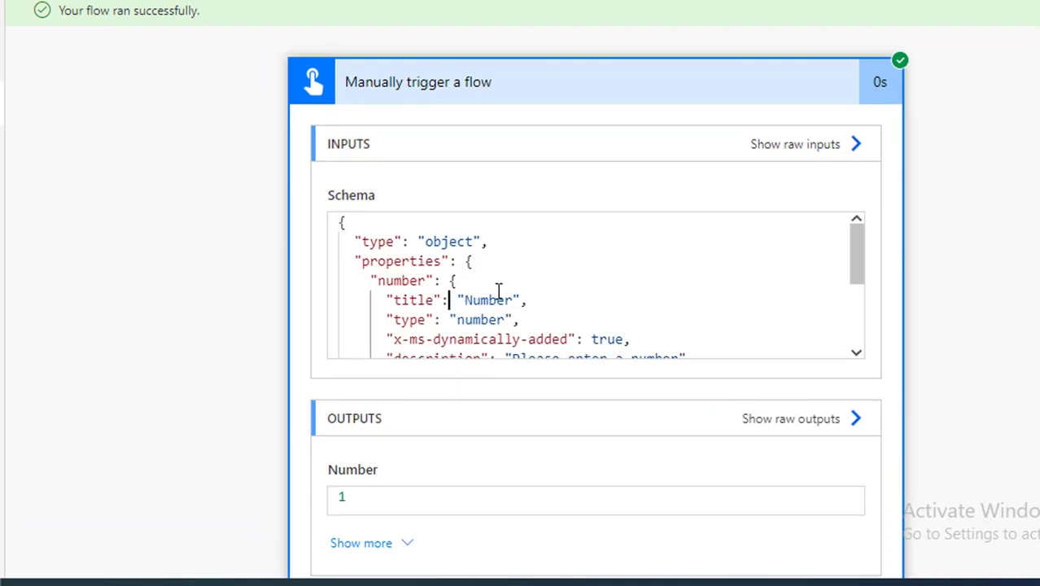
pyautogui.scroll(-3, 499, 291)
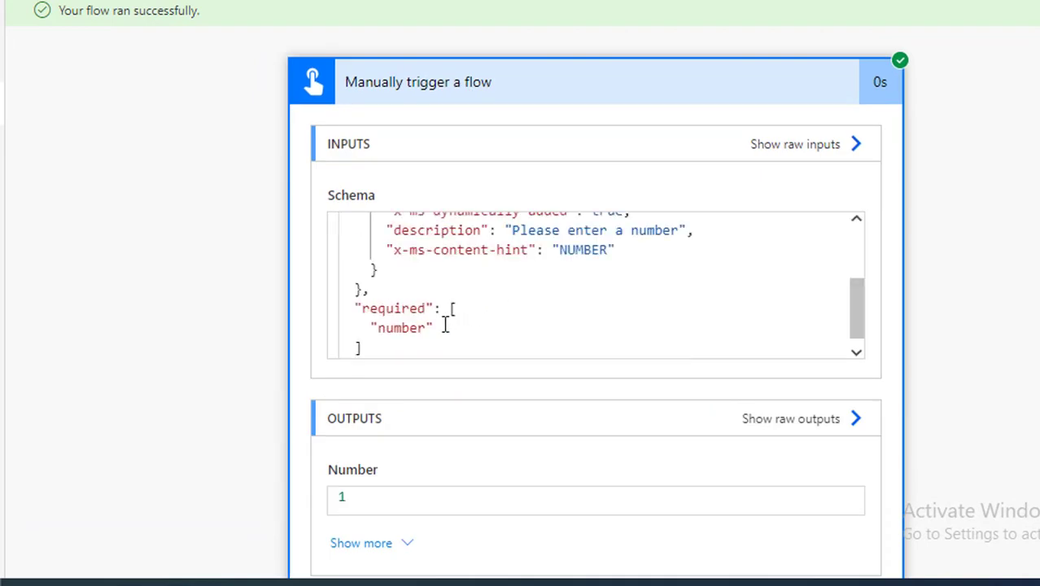
pyautogui.click(400, 328)
pyautogui.scroll(-3, 400, 328)
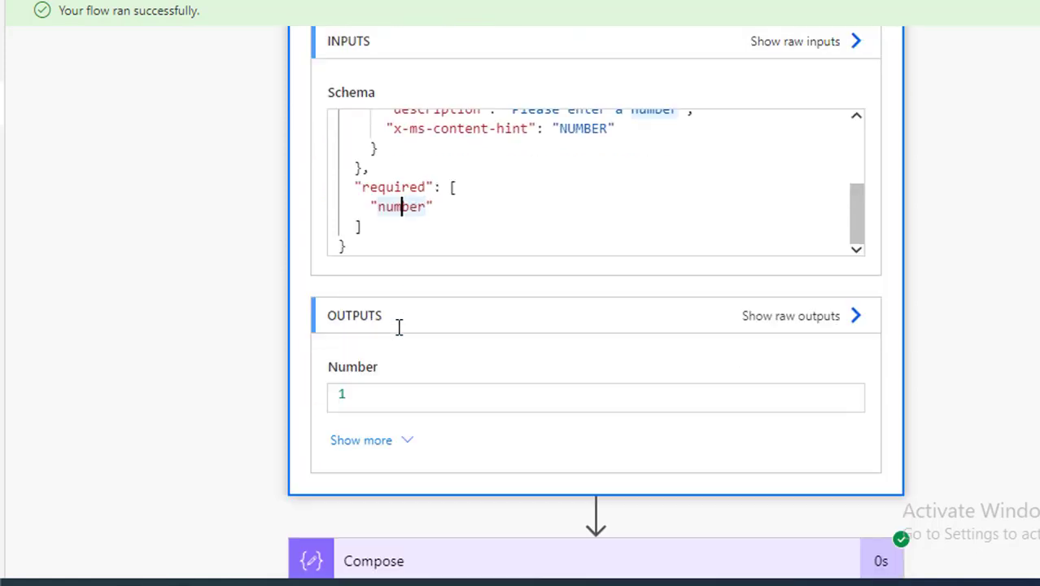
pyautogui.moveTo(356, 403); pyautogui.dragTo(325, 400)
pyautogui.scroll(-3, 423, 388)
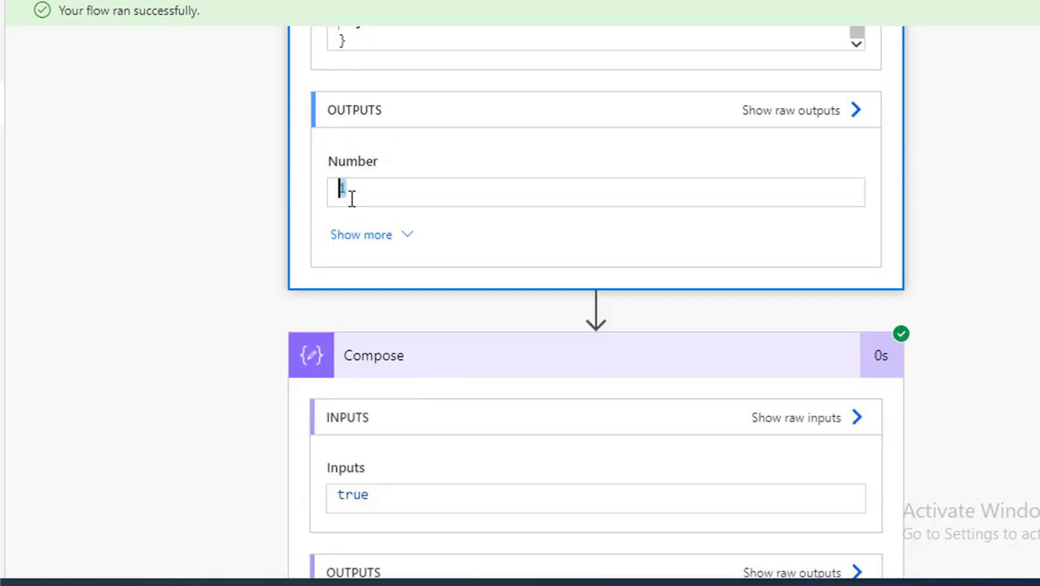
pyautogui.scroll(-2, 414, 359)
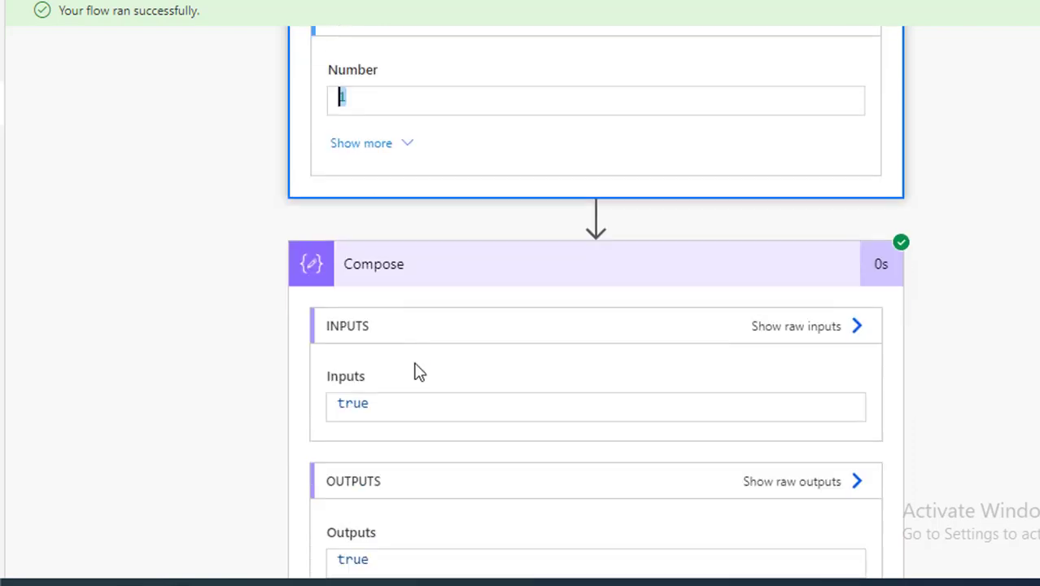
pyautogui.moveTo(385, 396); pyautogui.dragTo(314, 389)
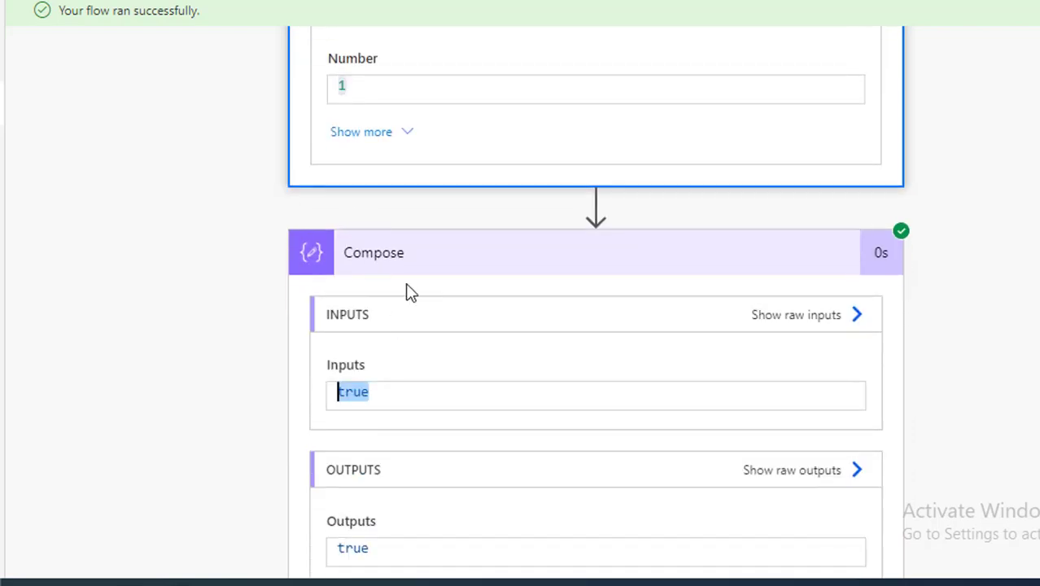
pyautogui.click(366, 262)
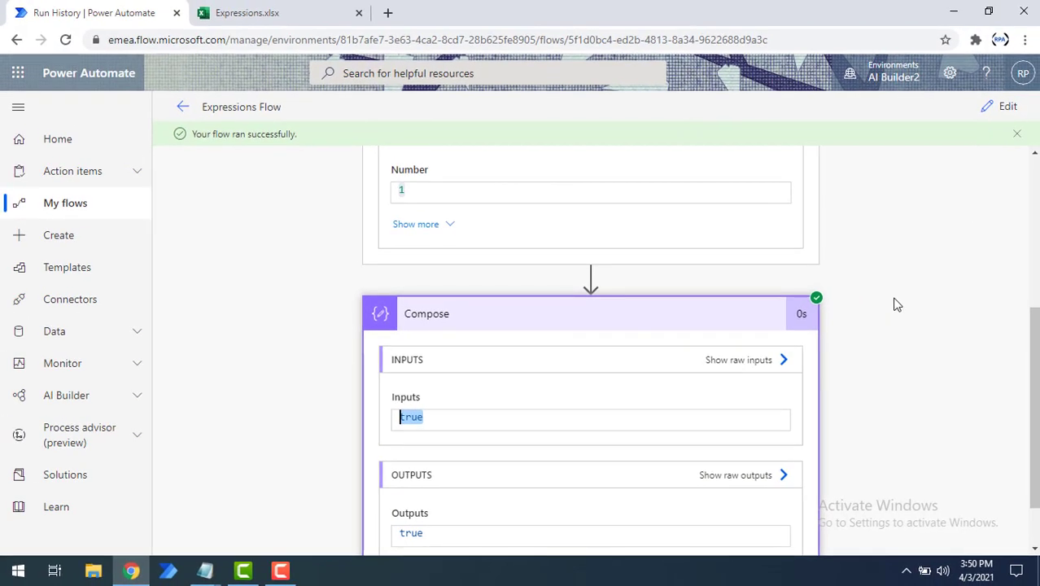
pyautogui.scroll(-1, 1007, 239)
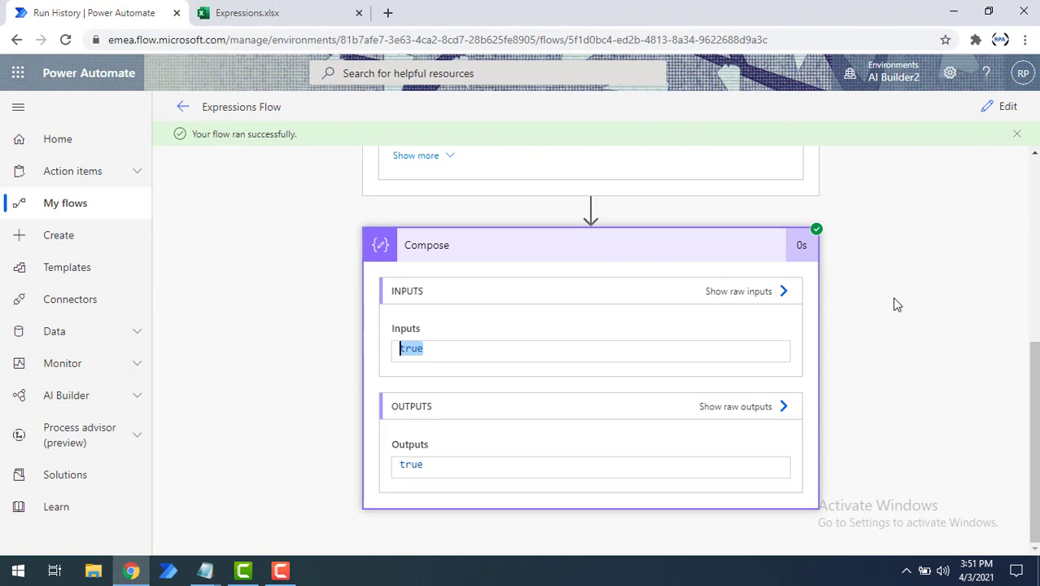
# Step: Return to editing the flow and test it again with 0 as the Number input
pyautogui.click(1008, 107)
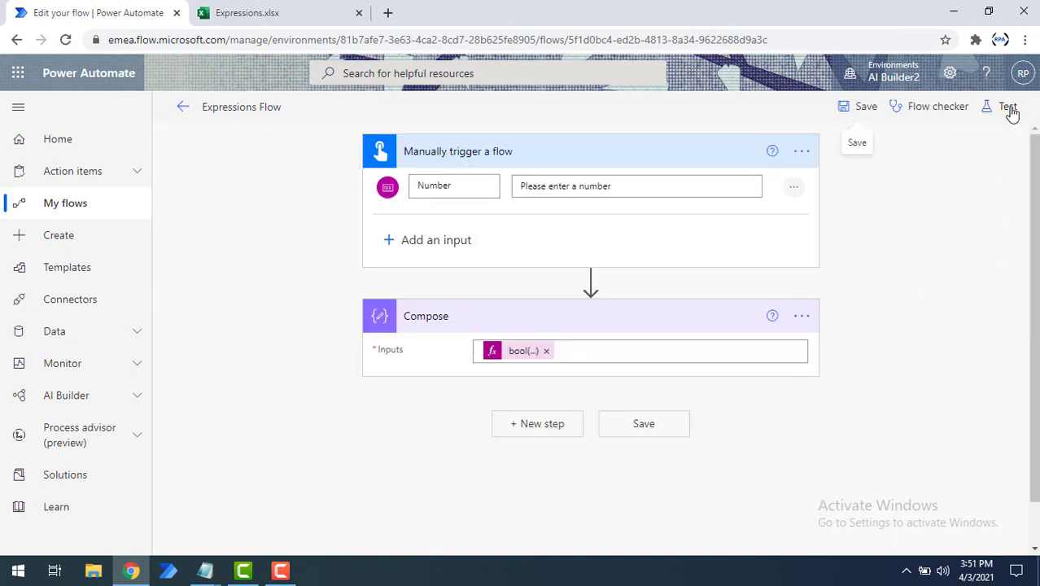
pyautogui.click(1008, 107)
pyautogui.click(832, 526)
pyautogui.click(854, 213)
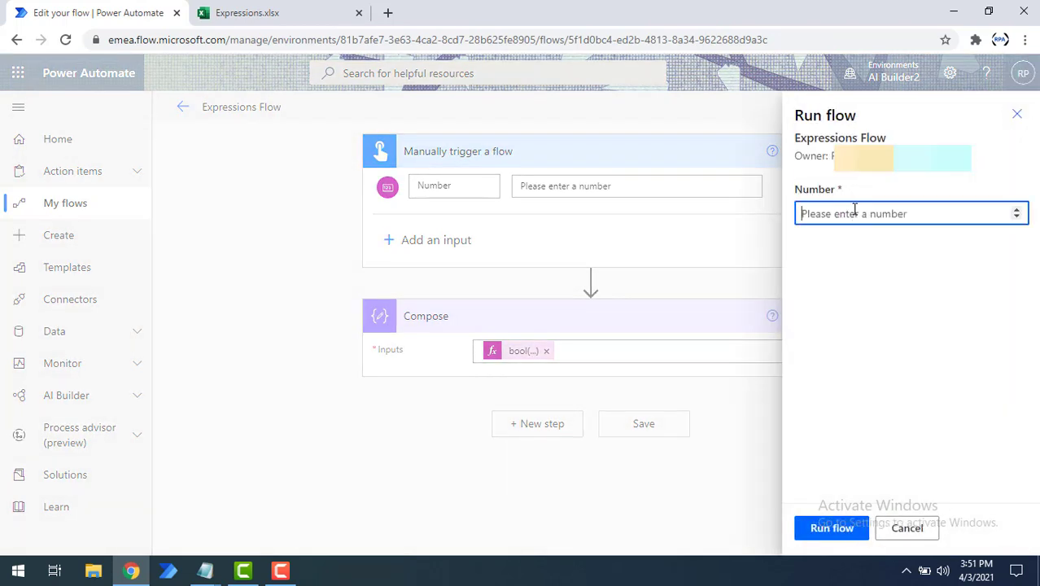
pyautogui.write('0')
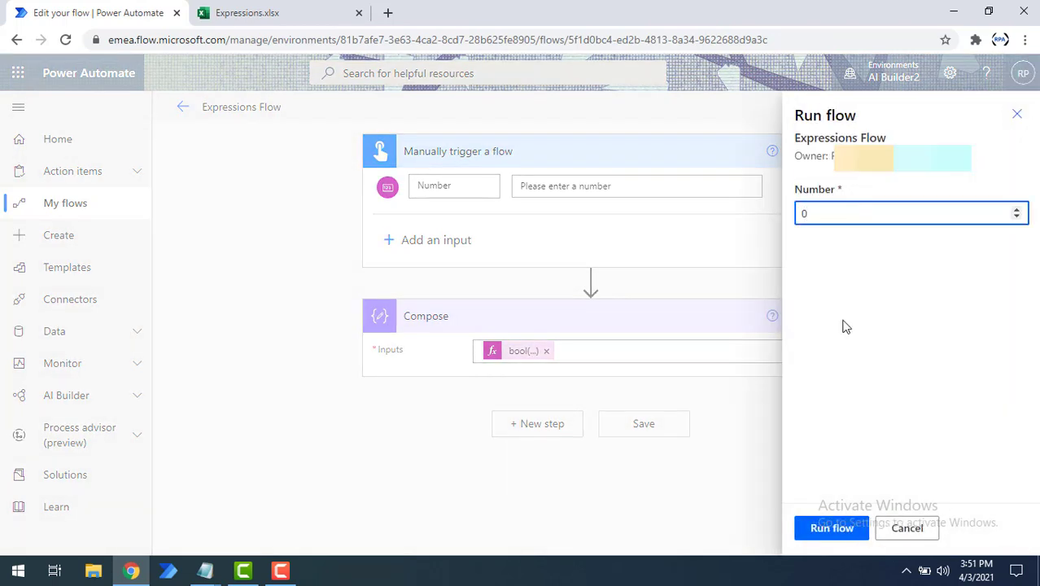
pyautogui.click(829, 530)
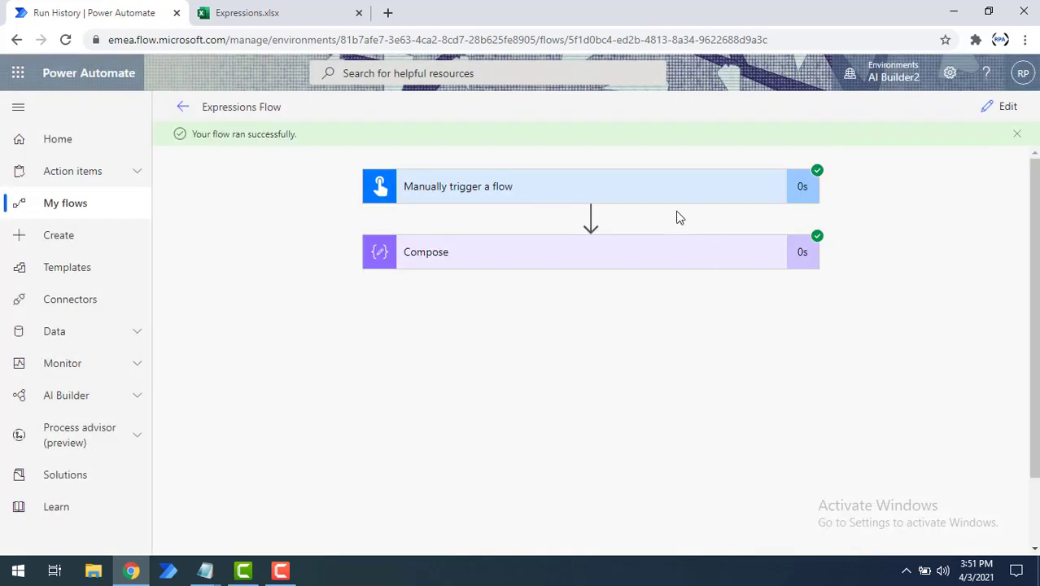
# Step: Examine the second run's Compose inputs and outputs against the Number value received by the trigger
pyautogui.click(649, 258)
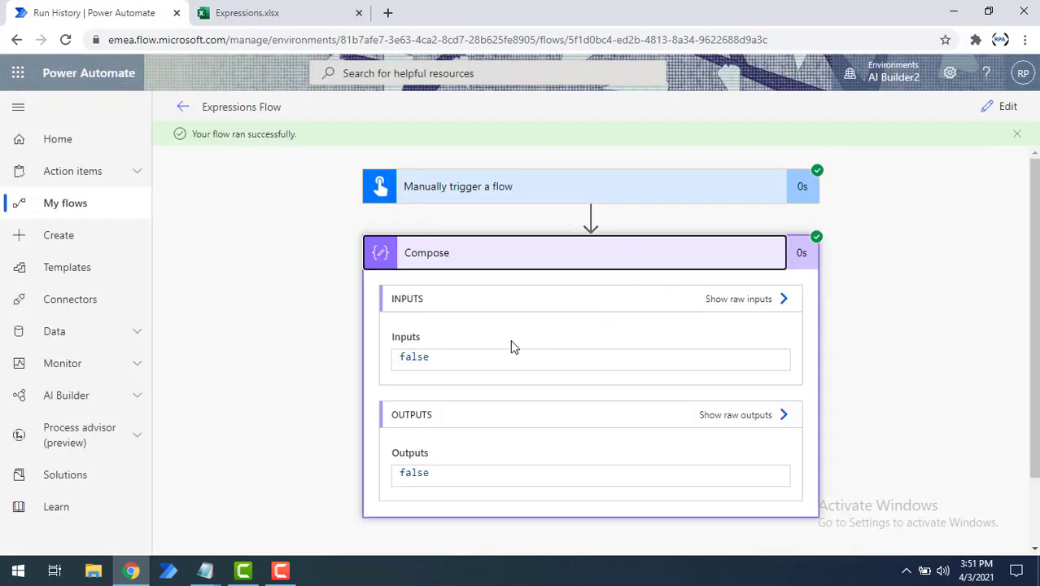
pyautogui.doubleClick(402, 356)
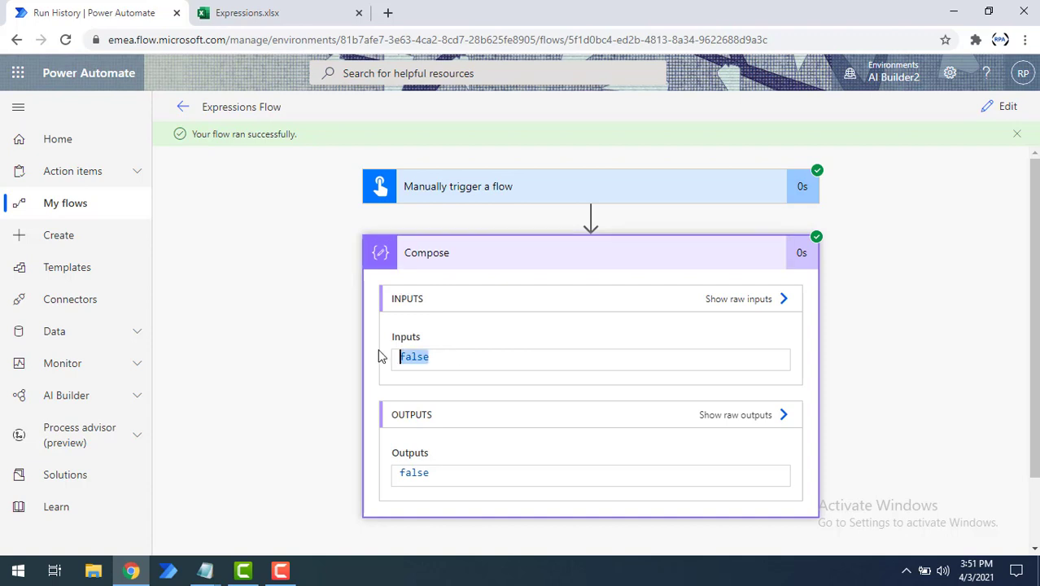
pyautogui.click(461, 198)
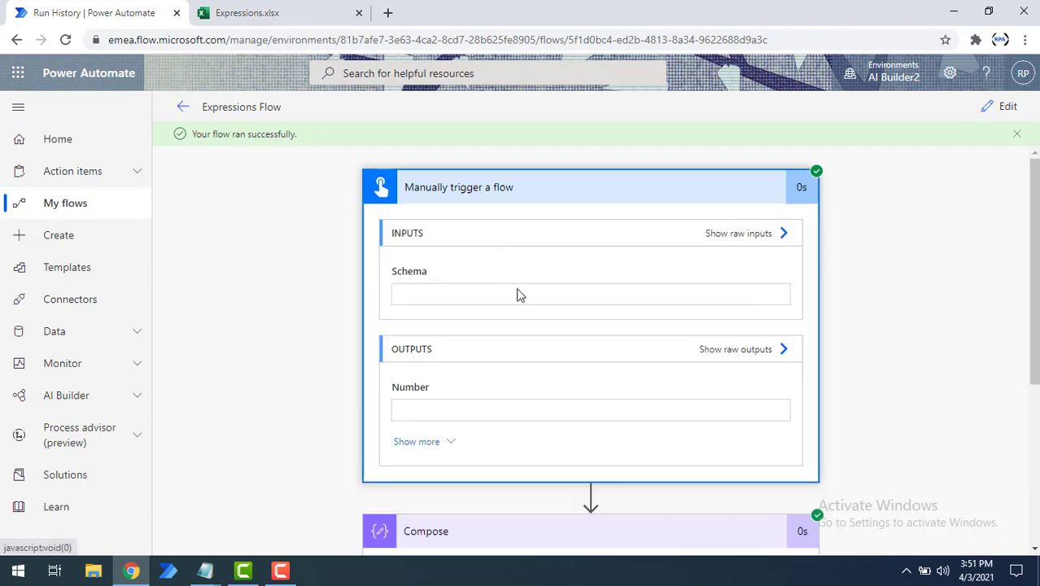
pyautogui.scroll(-1, 462, 481)
pyautogui.doubleClick(430, 416)
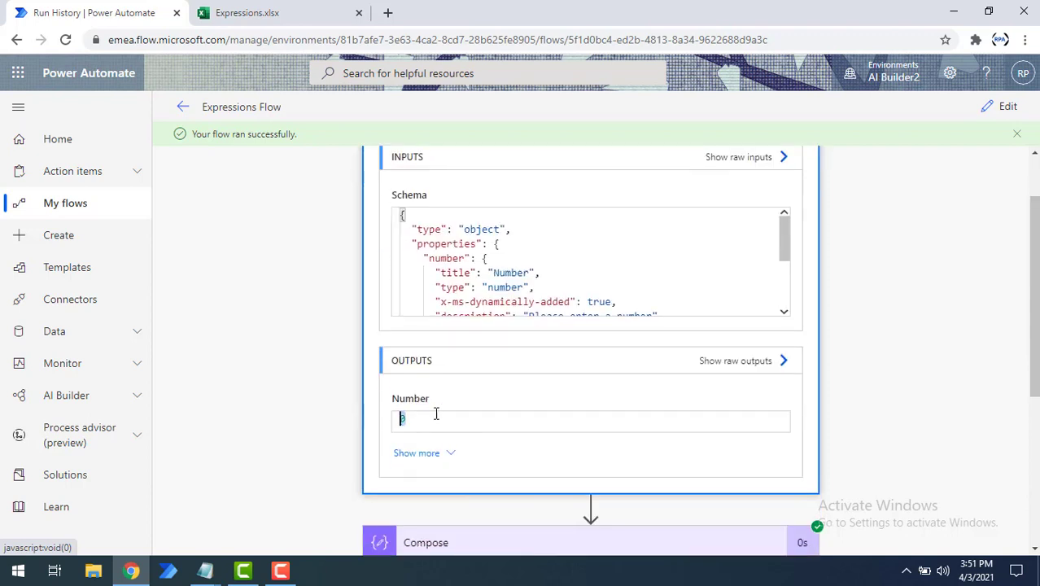
pyautogui.scroll(-2, 456, 431)
pyautogui.scroll(-2, 480, 443)
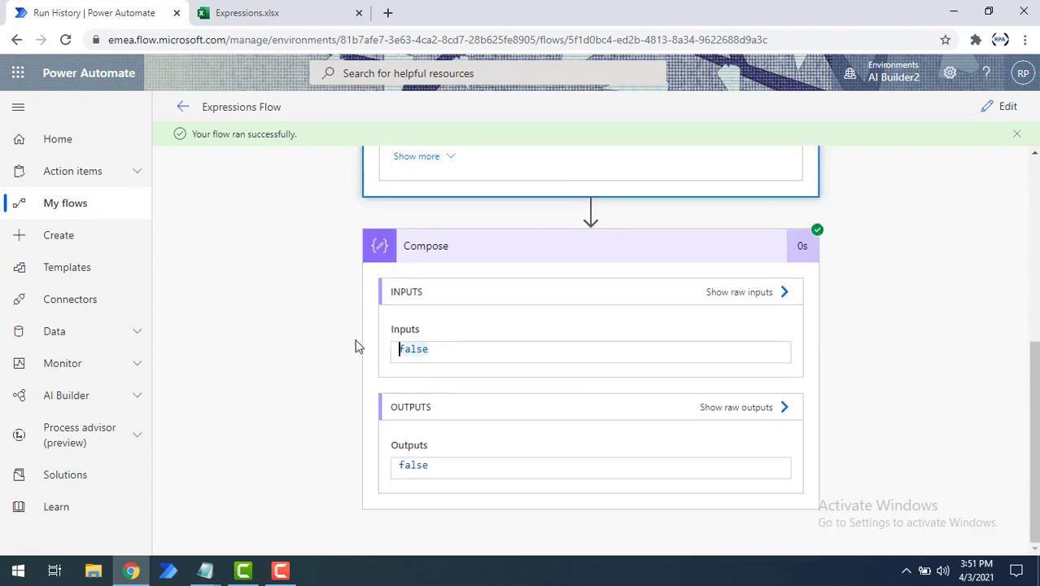
pyautogui.moveTo(440, 347); pyautogui.dragTo(380, 338)
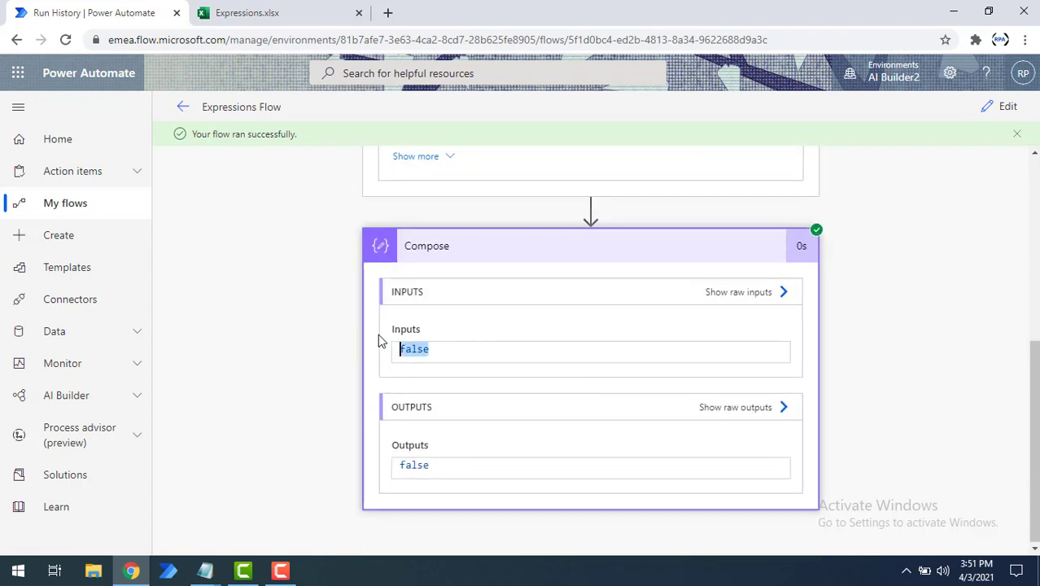
# Step: Return to editing the flow, test it manually with -1 as the Number input, and check the Compose action's result
pyautogui.click(1006, 110)
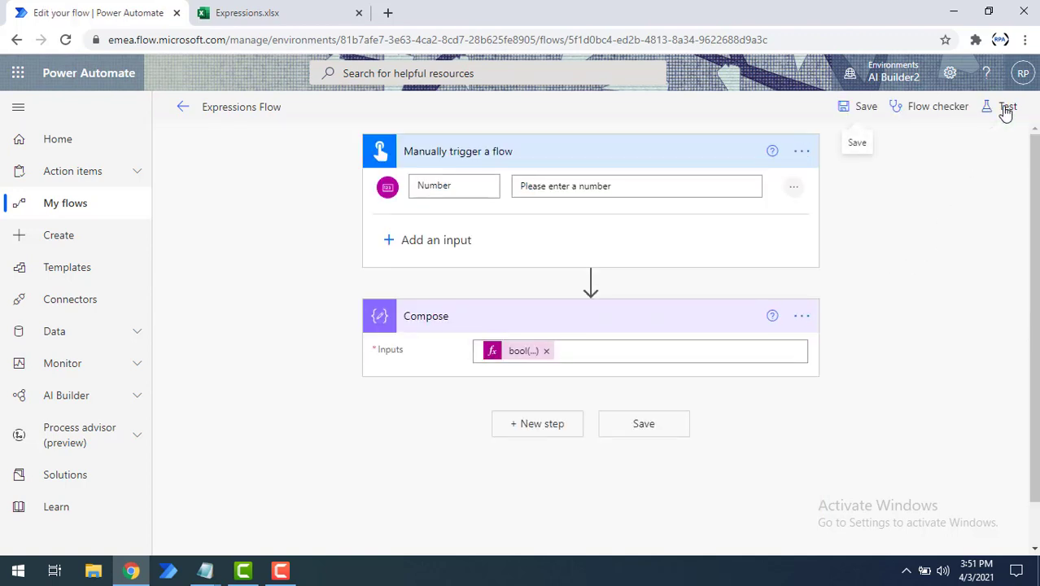
pyautogui.click(1006, 110)
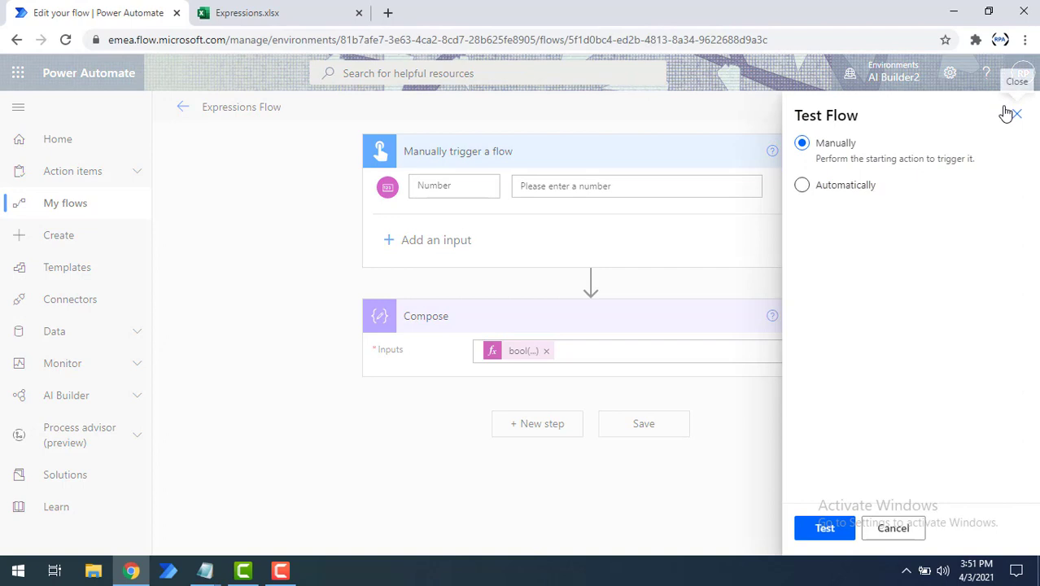
pyautogui.click(824, 529)
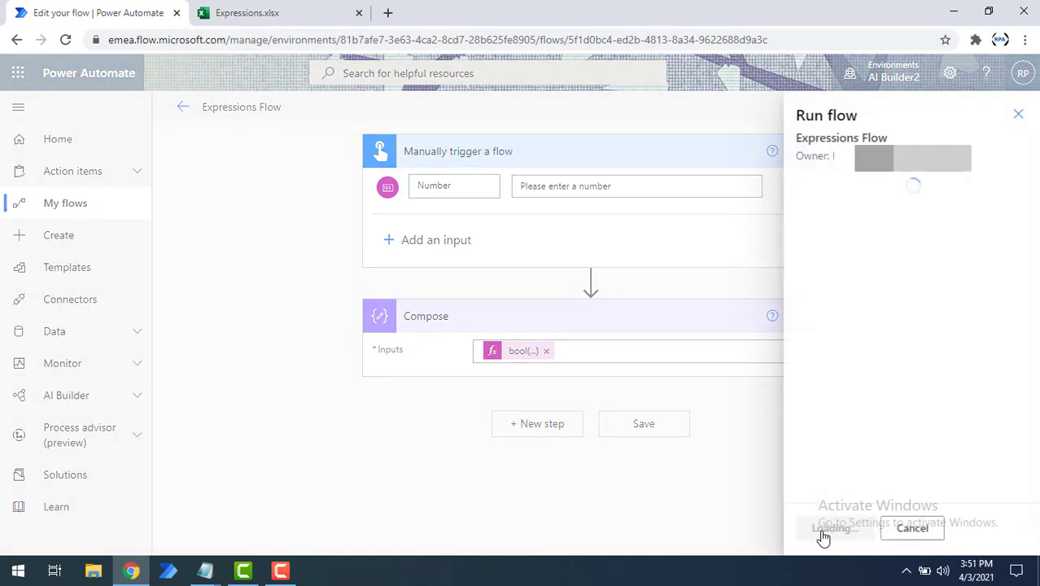
pyautogui.click(872, 214)
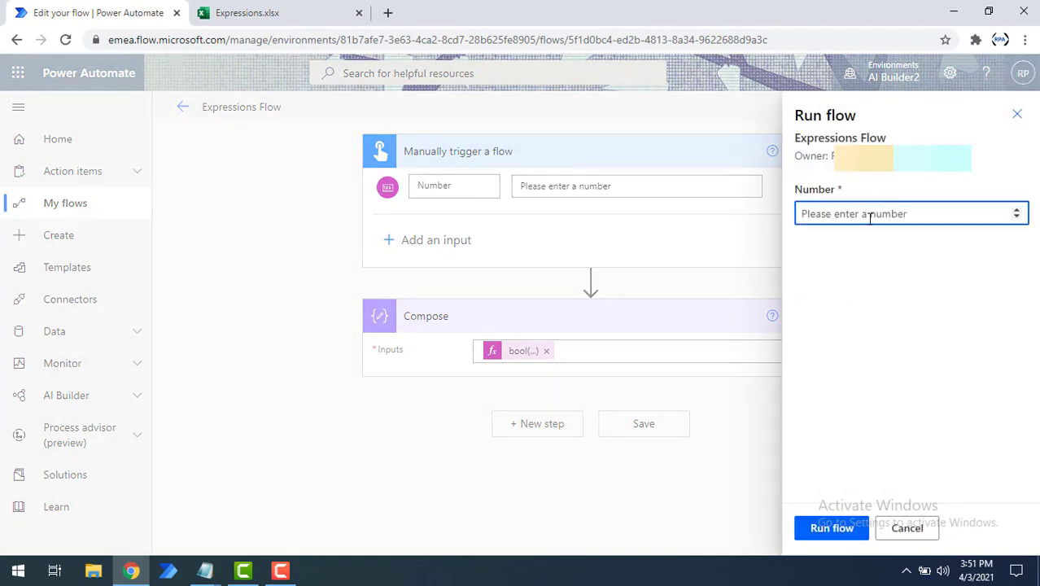
pyautogui.write('-1')
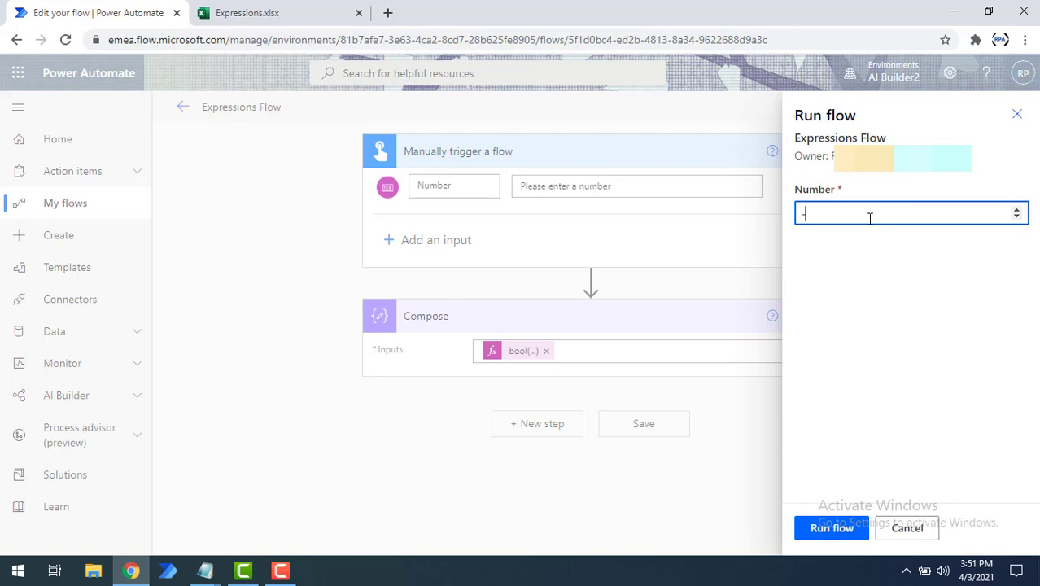
pyautogui.click(839, 539)
pyautogui.click(834, 534)
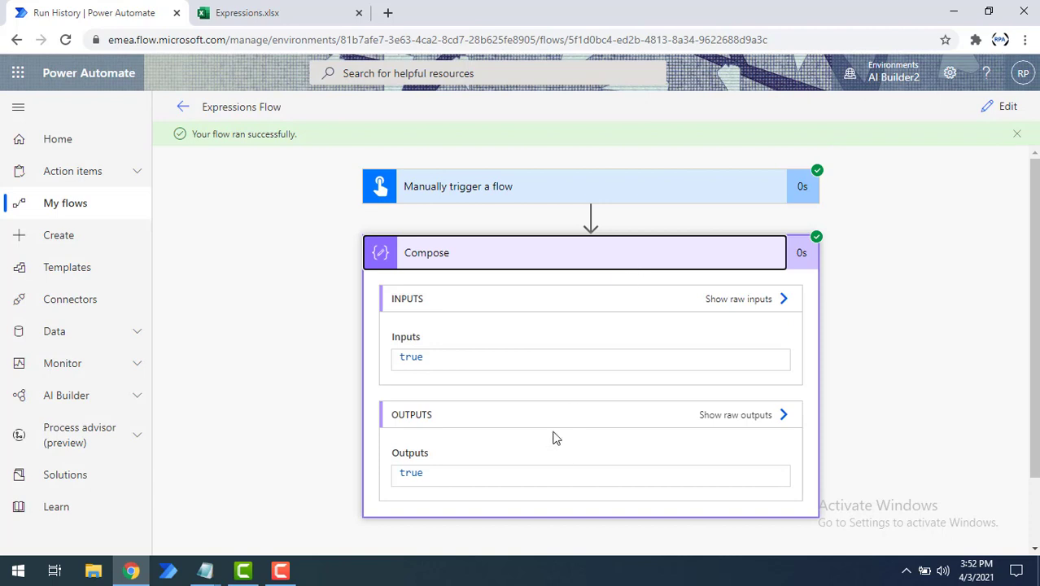
pyautogui.doubleClick(404, 357)
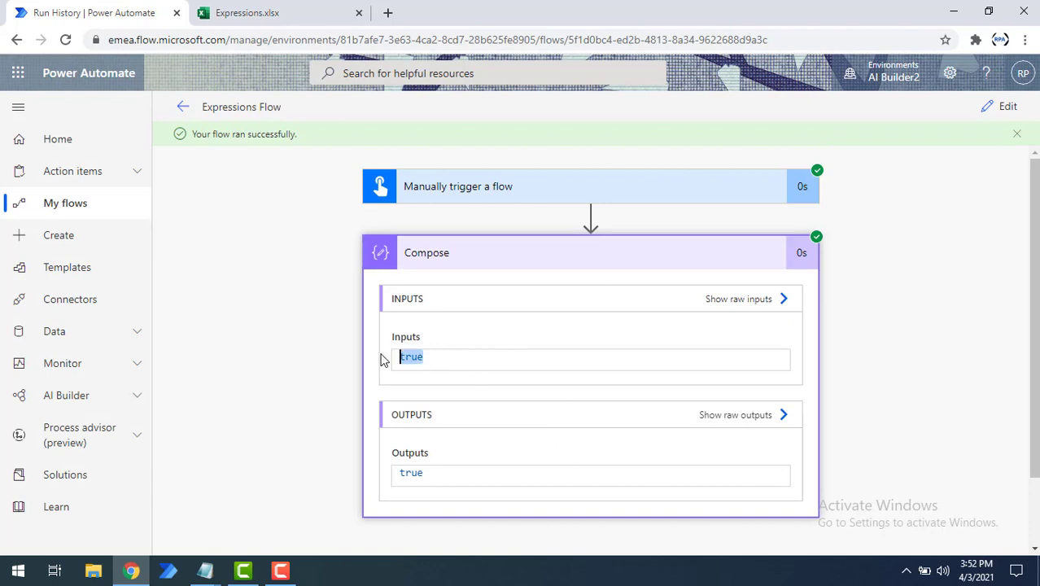
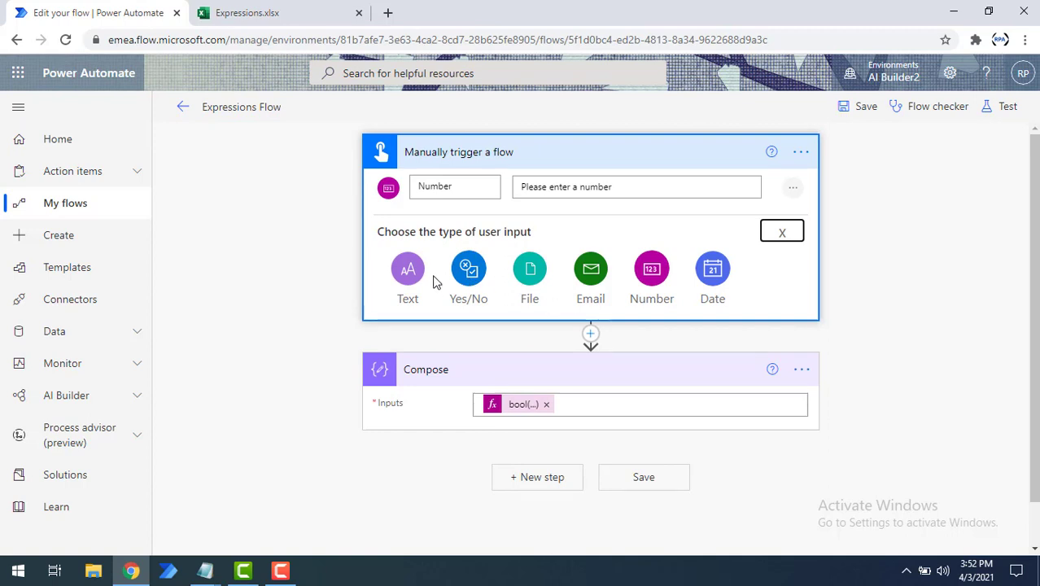
# Step: Add a text input named "String Input" to the manual trigger
pyautogui.click(411, 274)
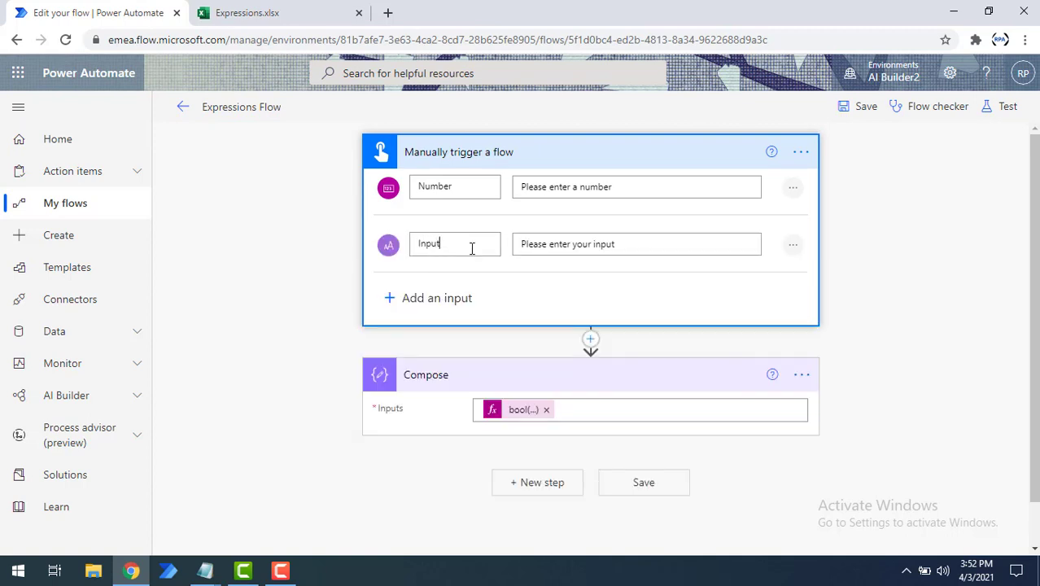
pyautogui.doubleClick(432, 244)
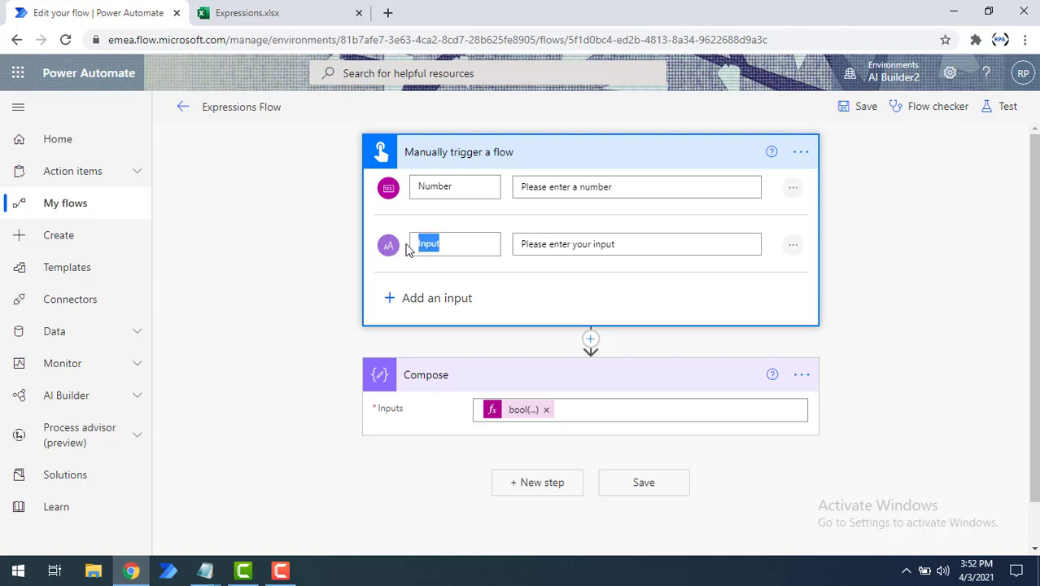
pyautogui.write('String Input')
# Step: Change the Compose expression so bool() takes the trigger's String Input instead of Number, and save the flow
pyautogui.click(527, 415)
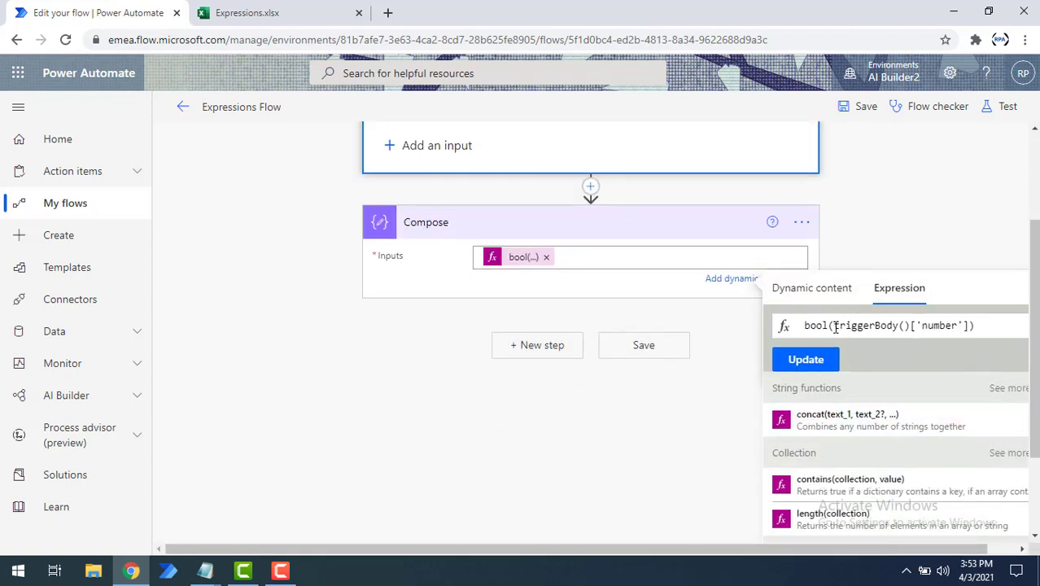
pyautogui.moveTo(835, 327); pyautogui.dragTo(972, 326)
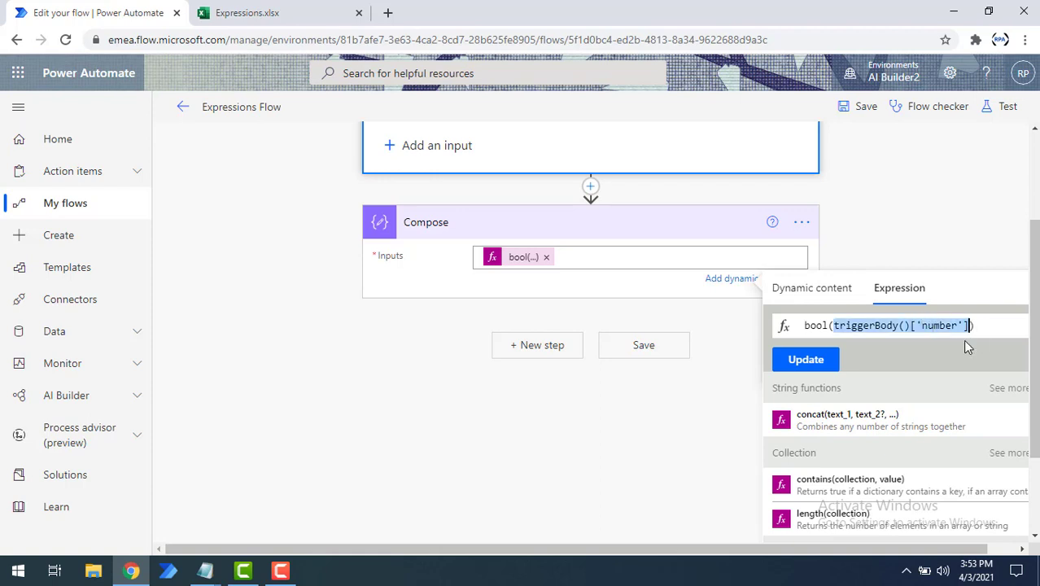
pyautogui.press('BackSpace')
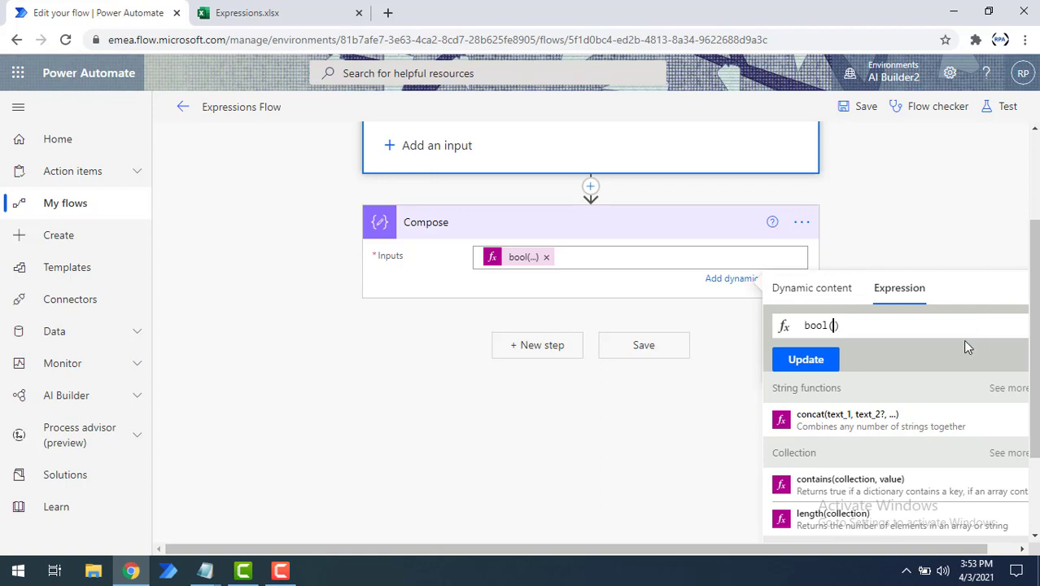
pyautogui.click(820, 298)
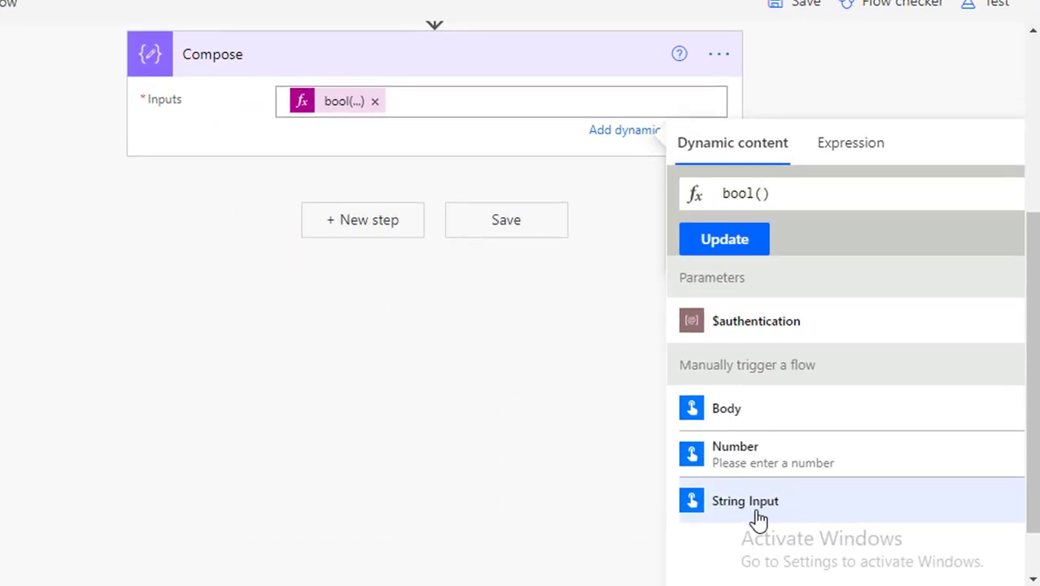
pyautogui.click(757, 519)
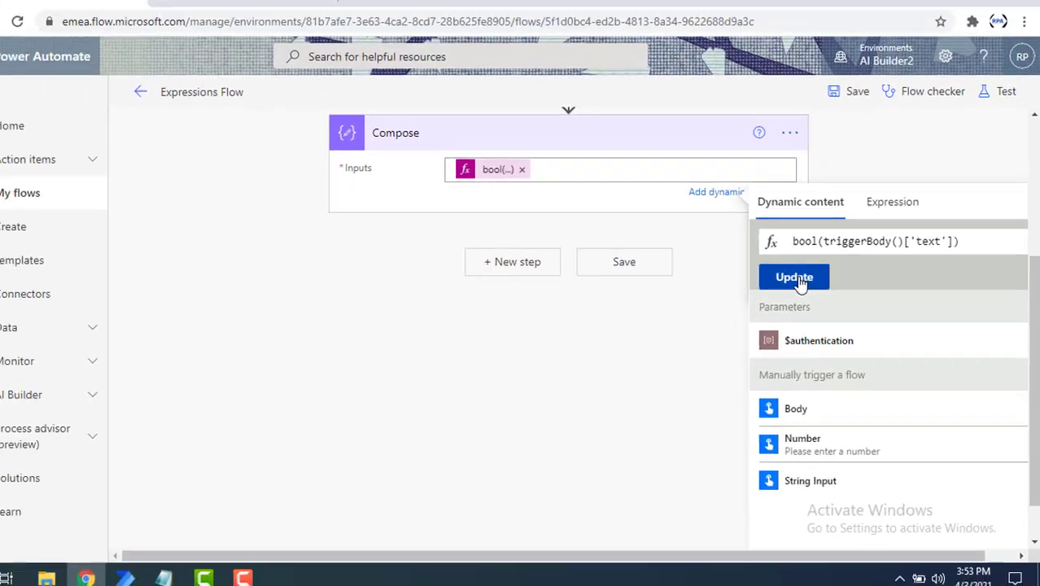
pyautogui.click(731, 246)
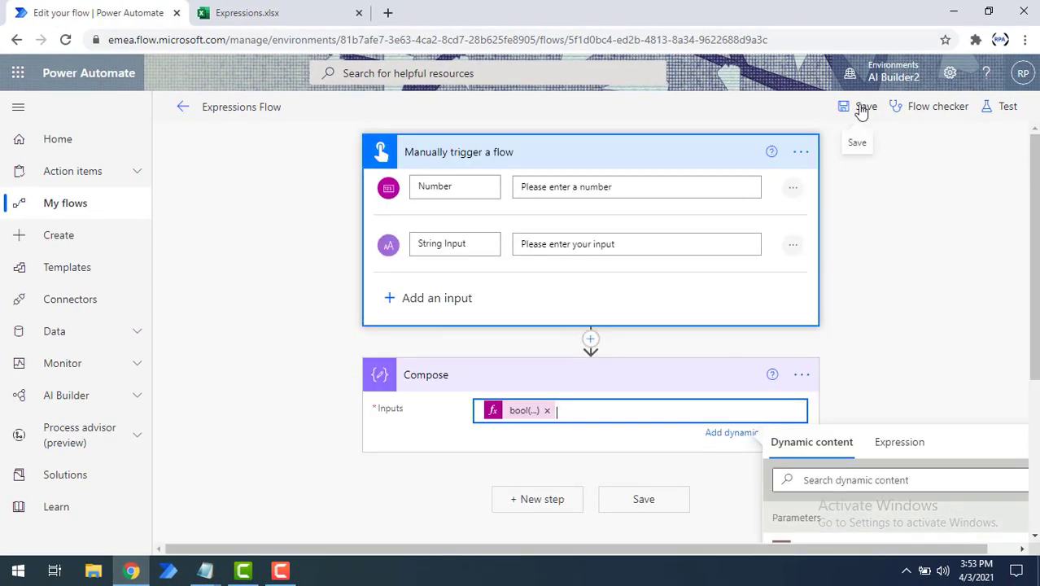
pyautogui.click(862, 111)
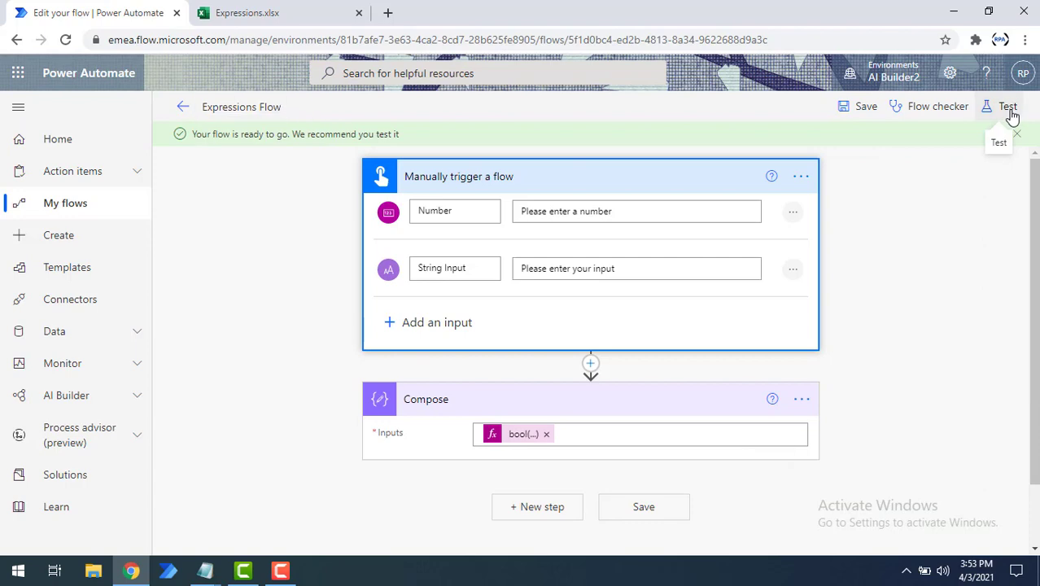
# Step: Test the flow manually with Number 0 and String Input "true", and check the Compose action's result
pyautogui.click(1008, 108)
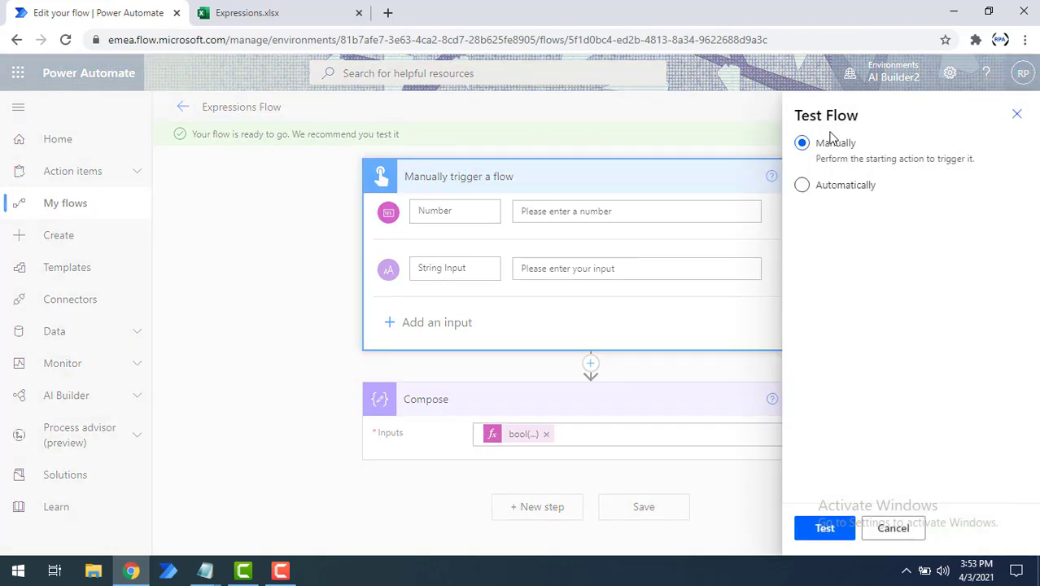
pyautogui.click(825, 529)
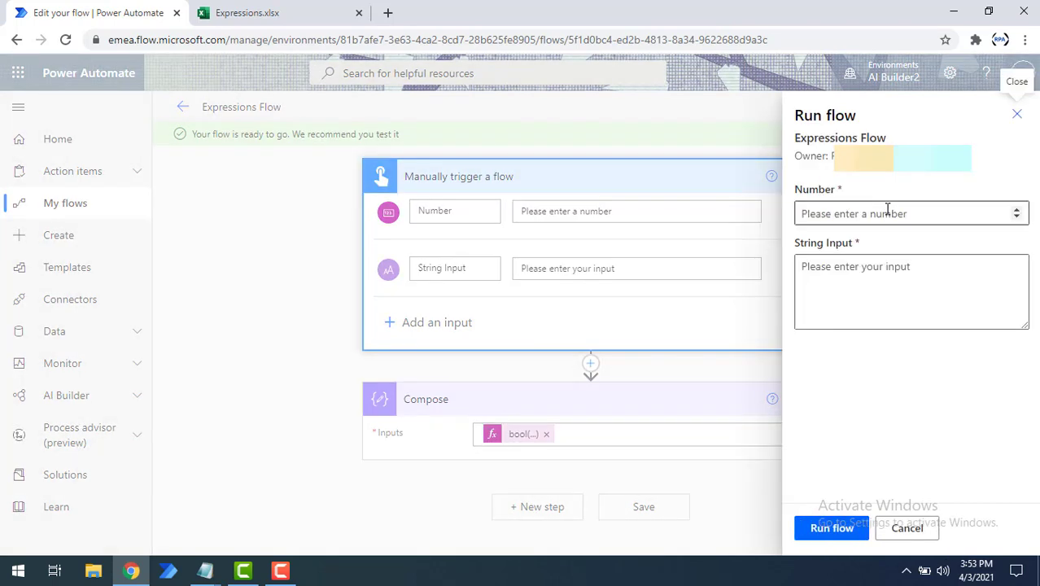
pyautogui.click(855, 270)
pyautogui.click(856, 212)
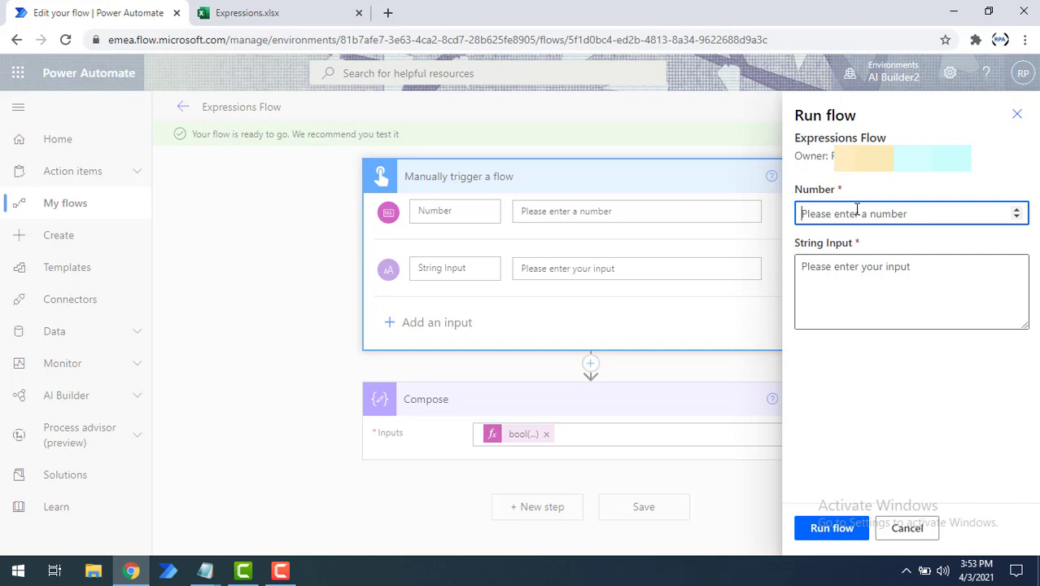
pyautogui.write('0')
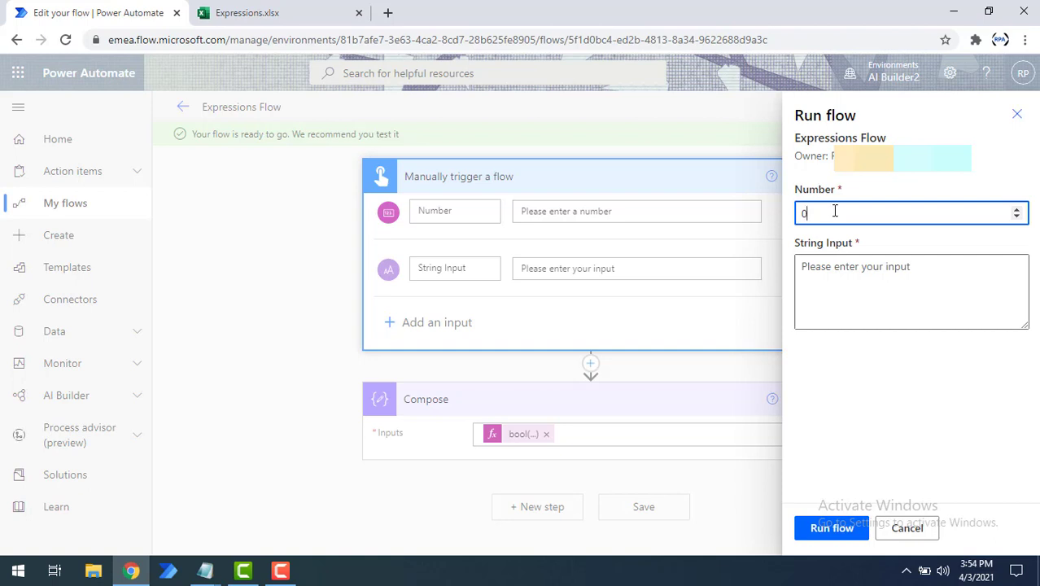
pyautogui.click(826, 275)
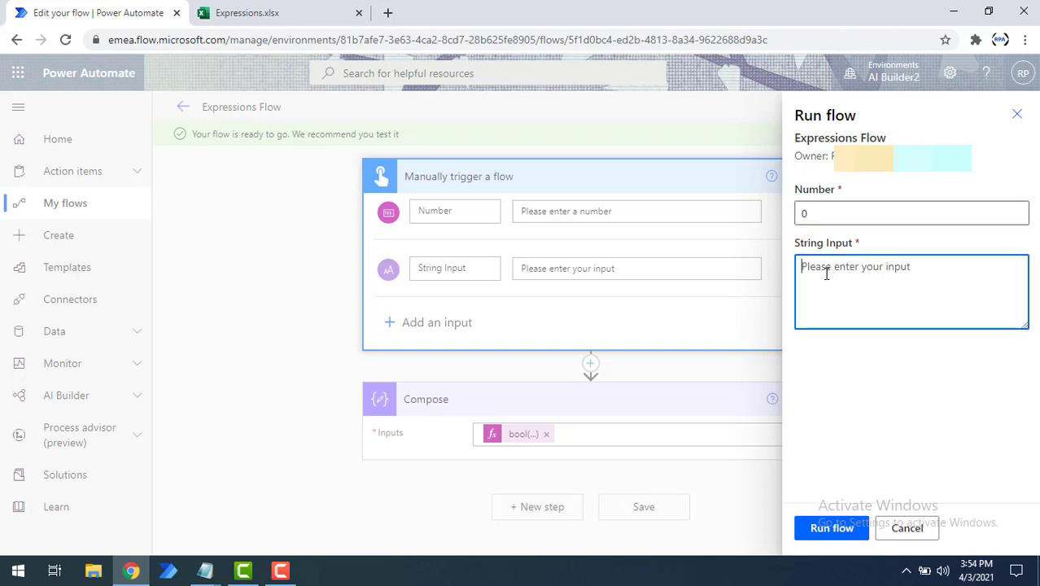
pyautogui.write('true')
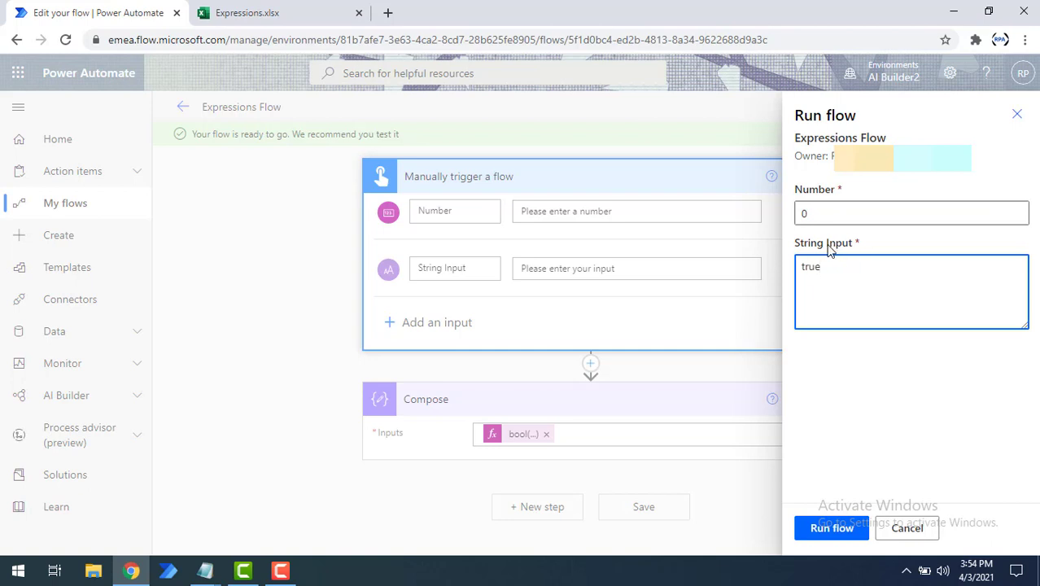
pyautogui.click(832, 528)
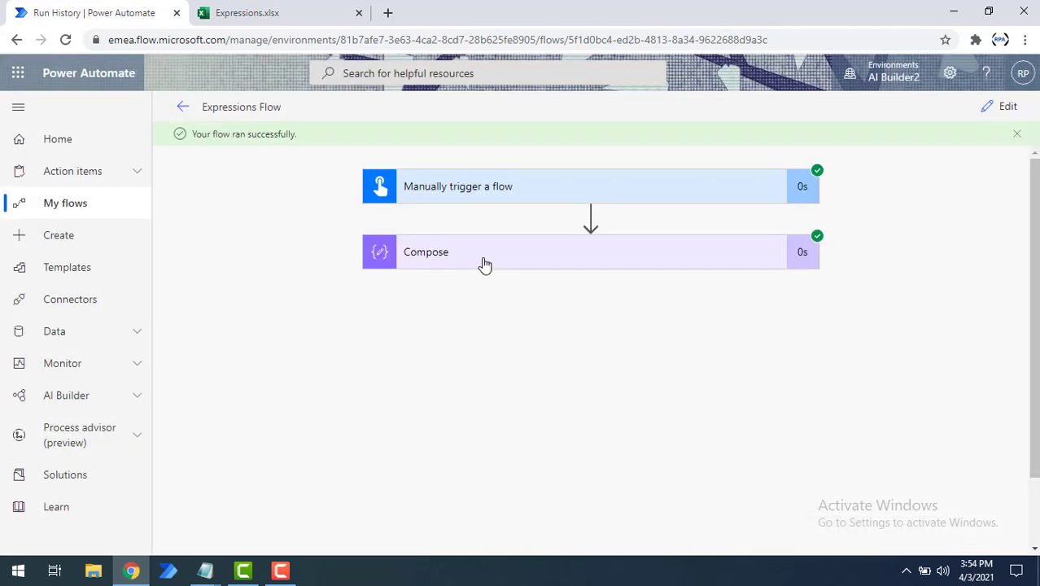
pyautogui.click(480, 260)
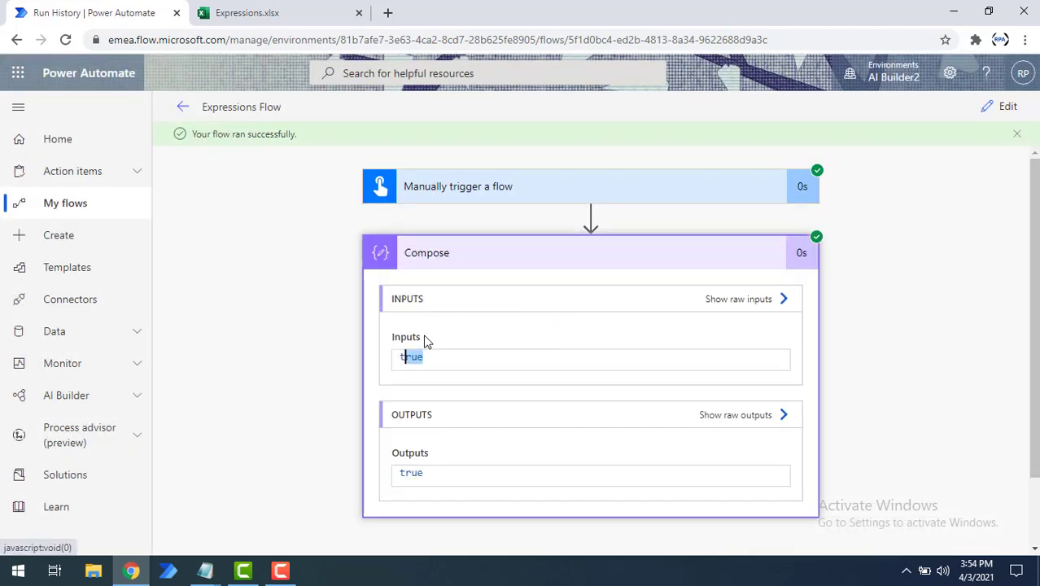
pyautogui.moveTo(442, 358); pyautogui.dragTo(370, 357)
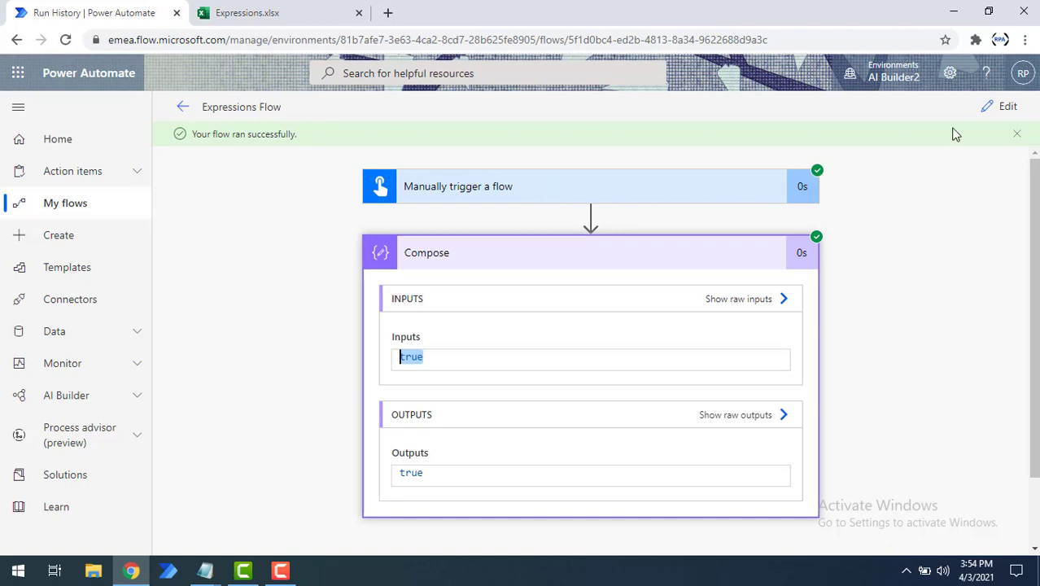
# Step: Return to editing the flow, make the trigger's Number field optional, and save the flow
pyautogui.click(1001, 108)
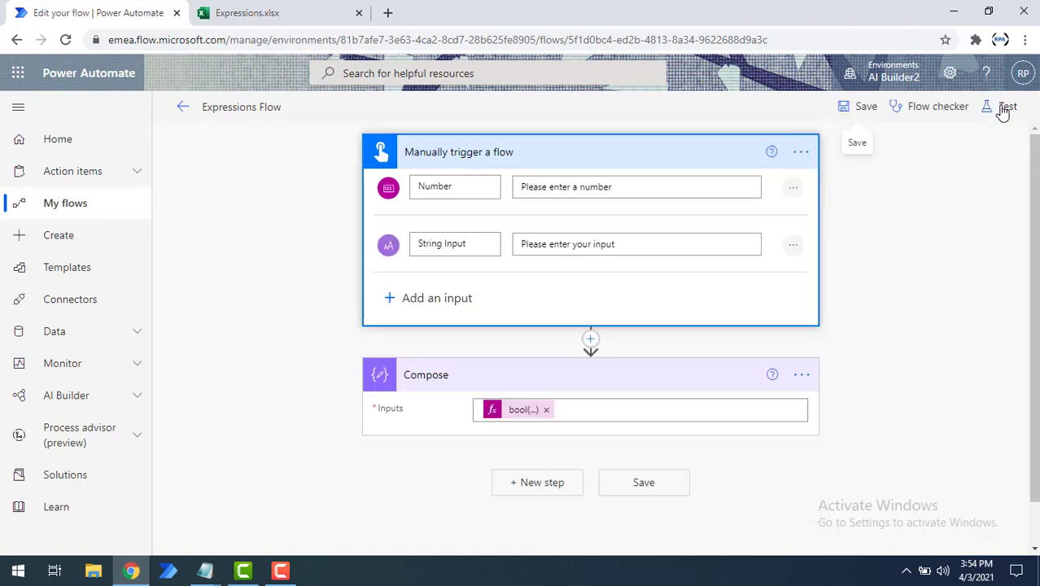
pyautogui.click(793, 187)
pyautogui.click(794, 189)
pyautogui.click(793, 189)
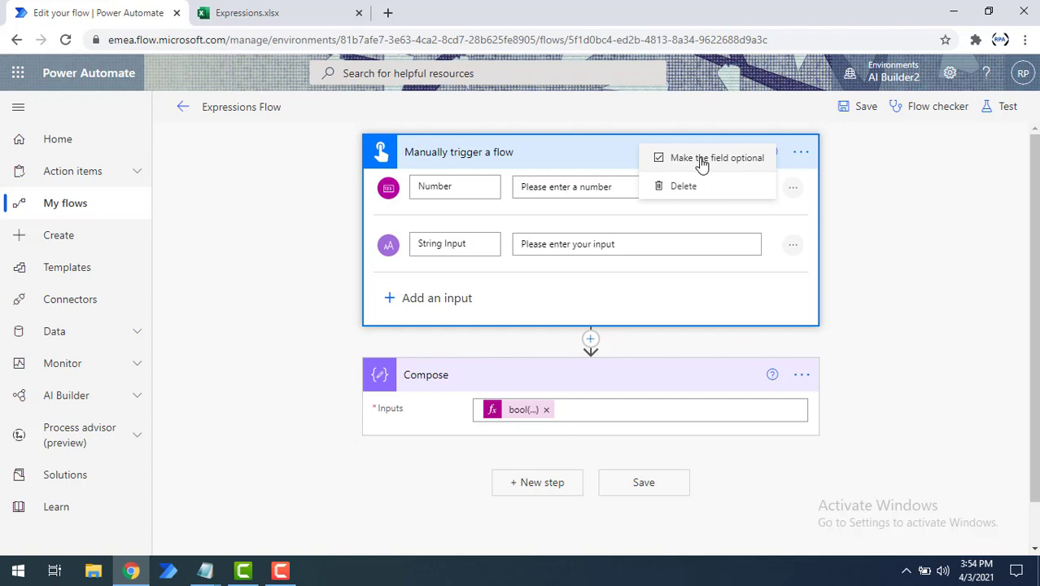
pyautogui.click(701, 163)
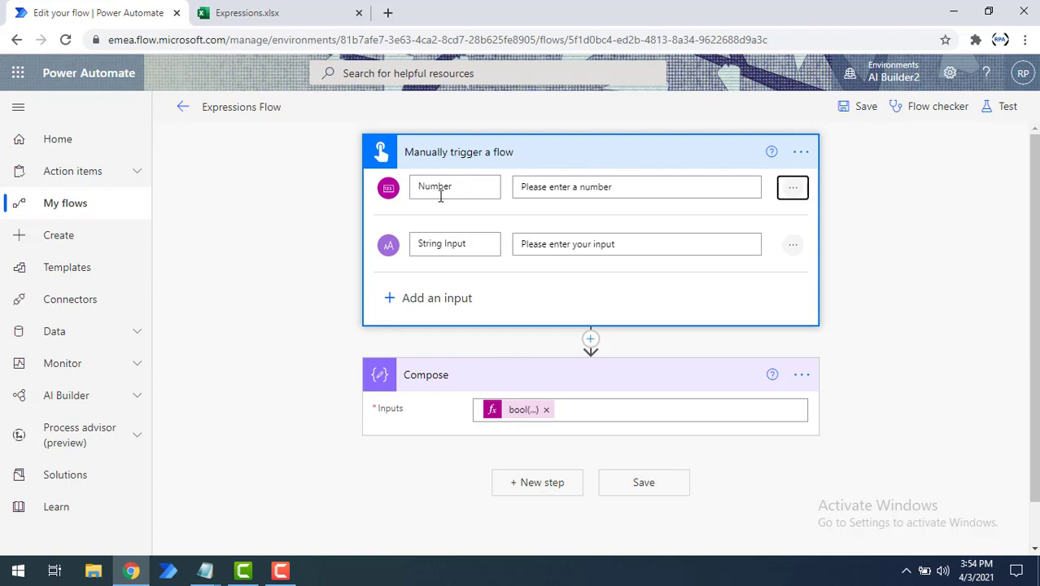
pyautogui.click(864, 112)
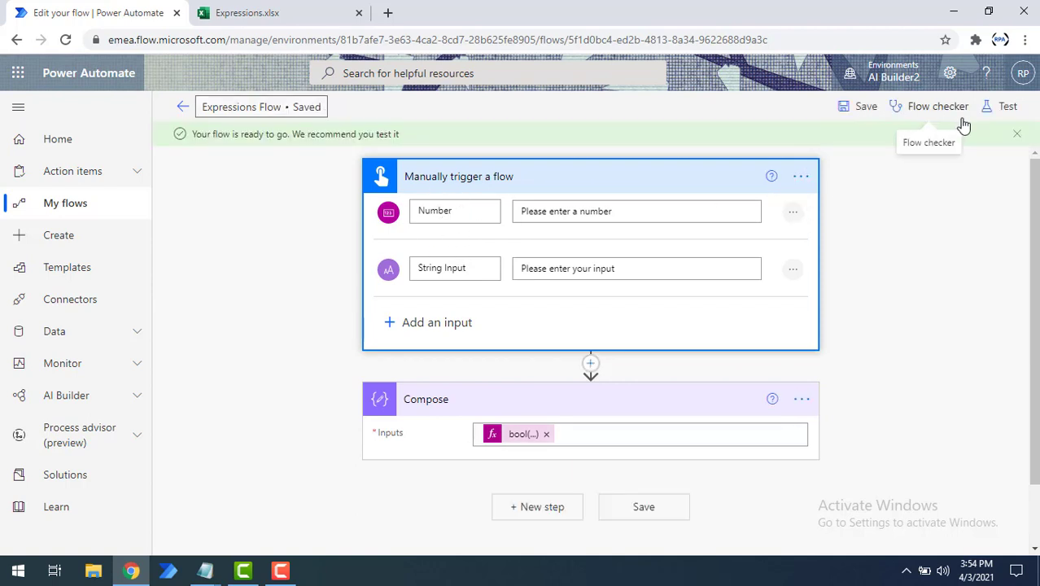
# Step: Test the flow manually with only String Input set to "false", and check the Compose action's result
pyautogui.click(1009, 110)
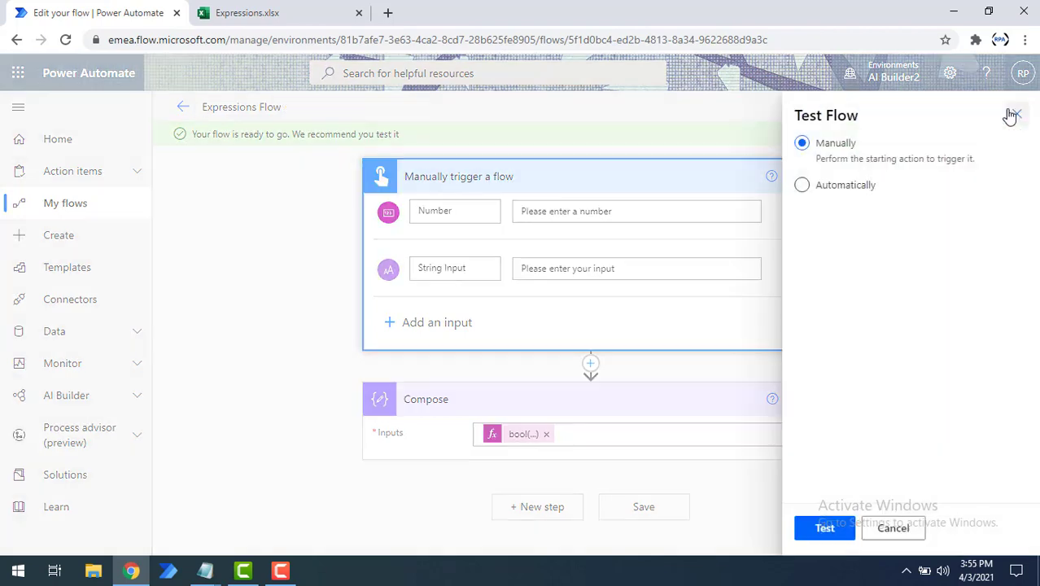
pyautogui.click(826, 529)
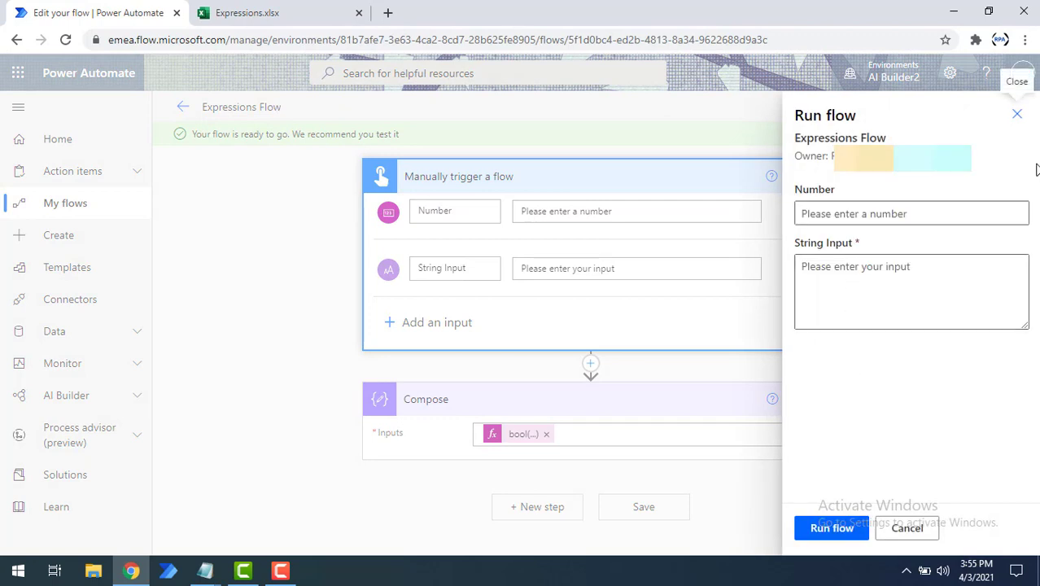
pyautogui.click(855, 272)
pyautogui.write('false')
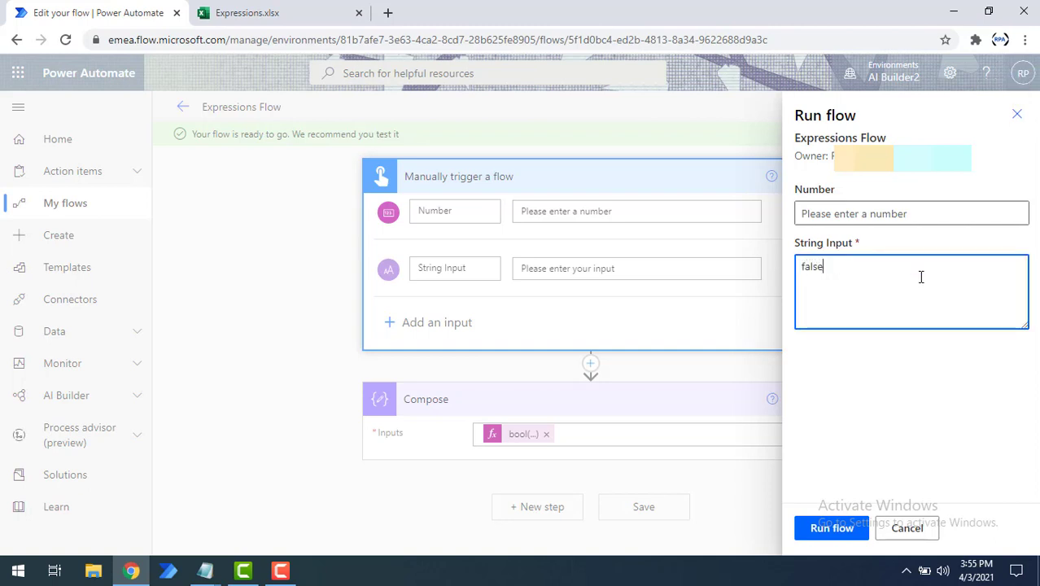
pyautogui.click(838, 531)
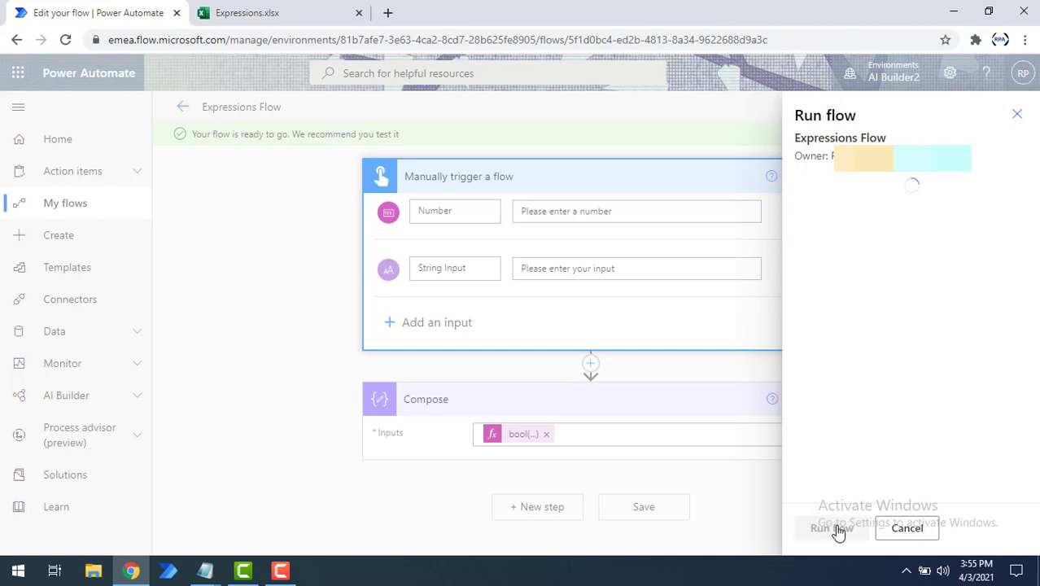
pyautogui.click(838, 531)
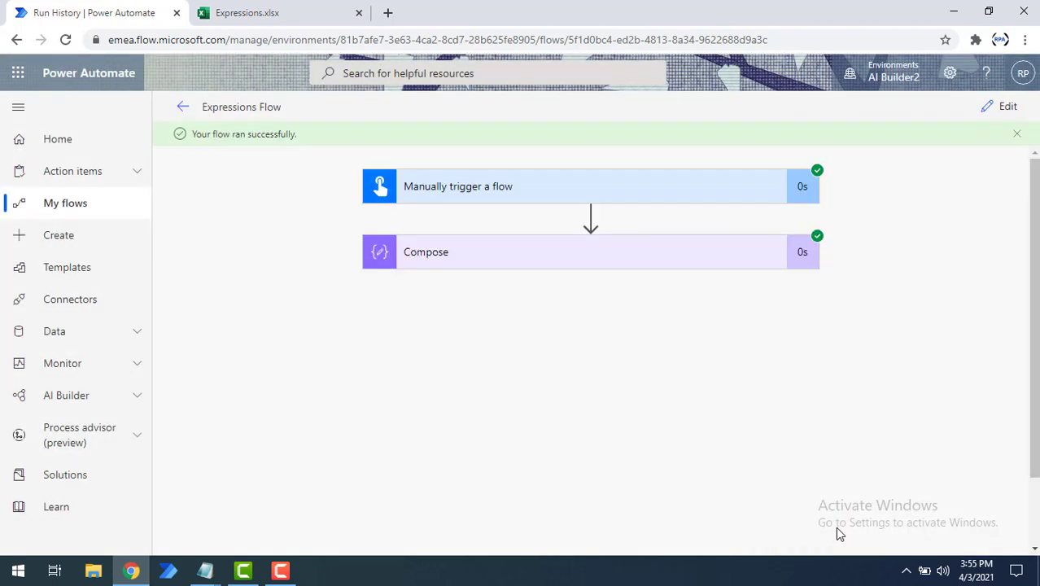
pyautogui.click(616, 265)
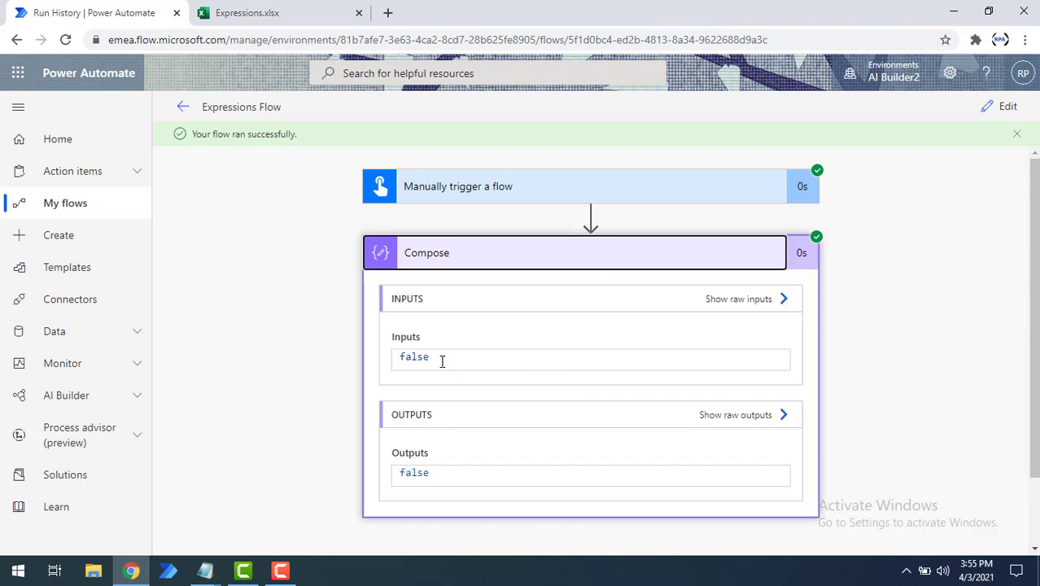
pyautogui.doubleClick(402, 358)
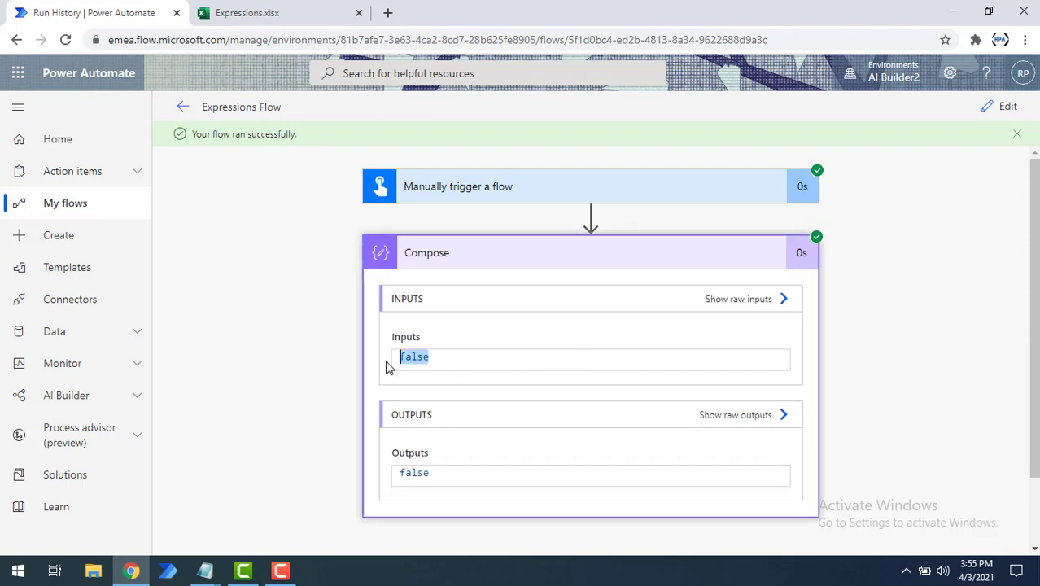